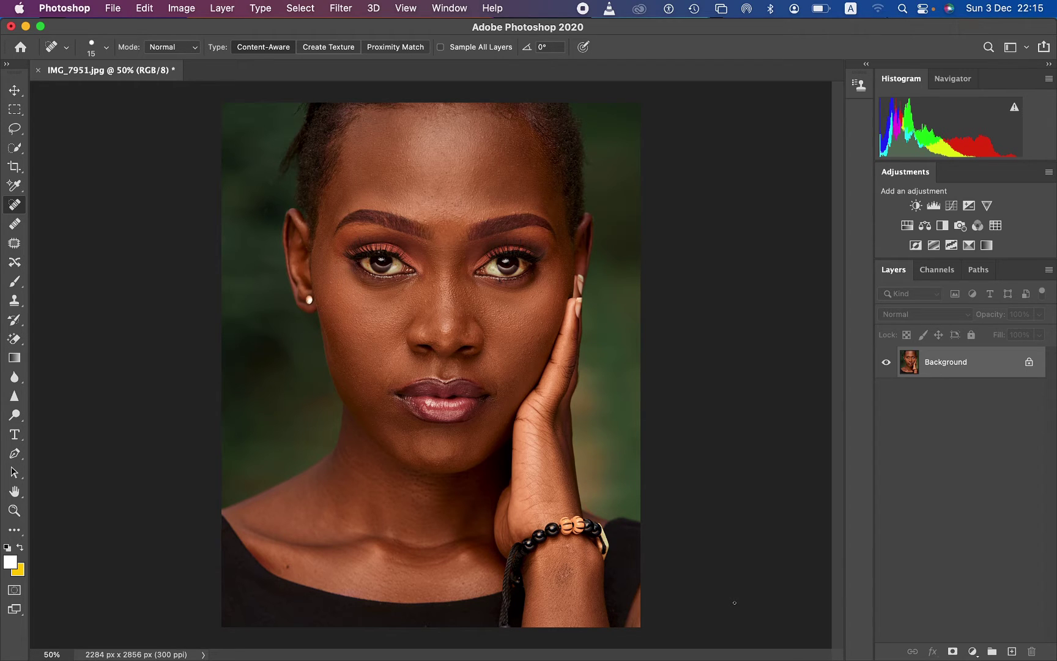
Duplicate the background twice and rename the lower copy "low"
key(super+j)
key(super+j)
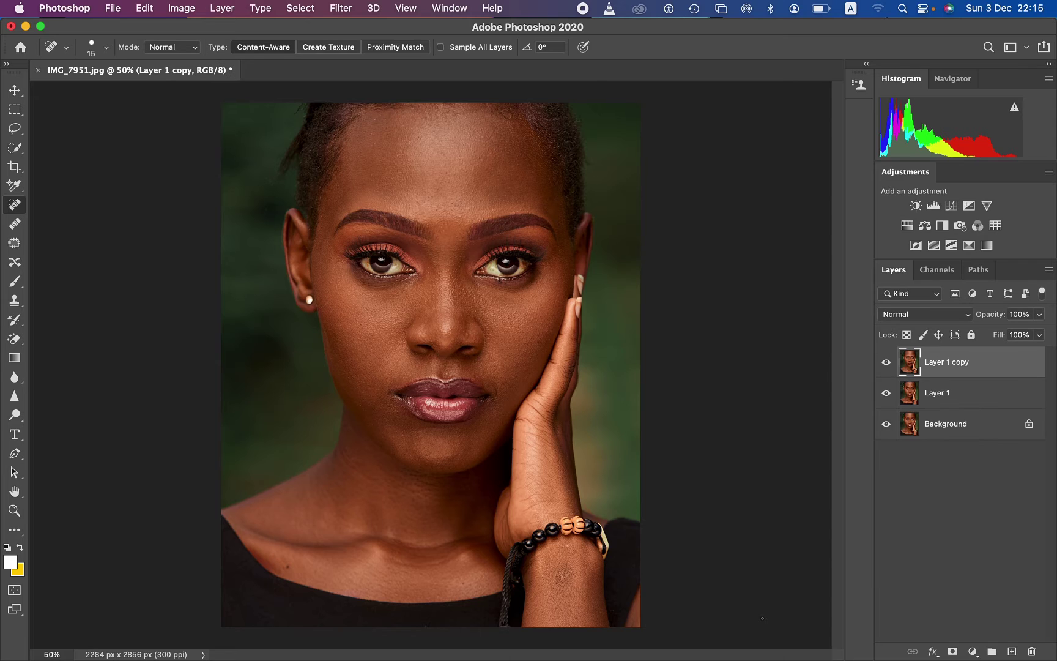
click(938, 393)
double_click(939, 393)
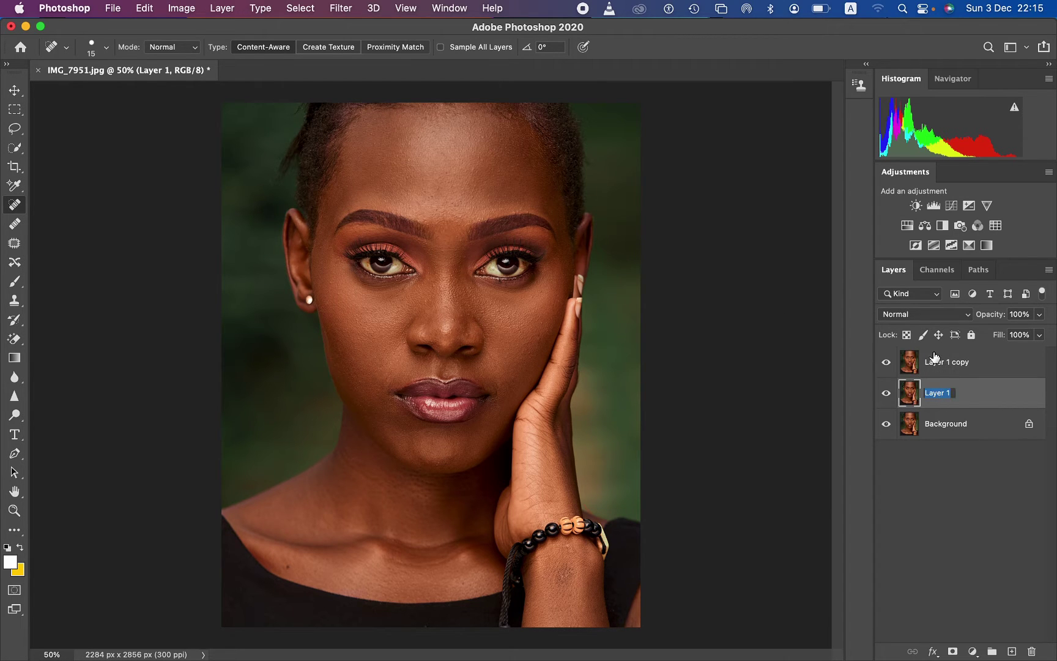
text(low)
key(Return)
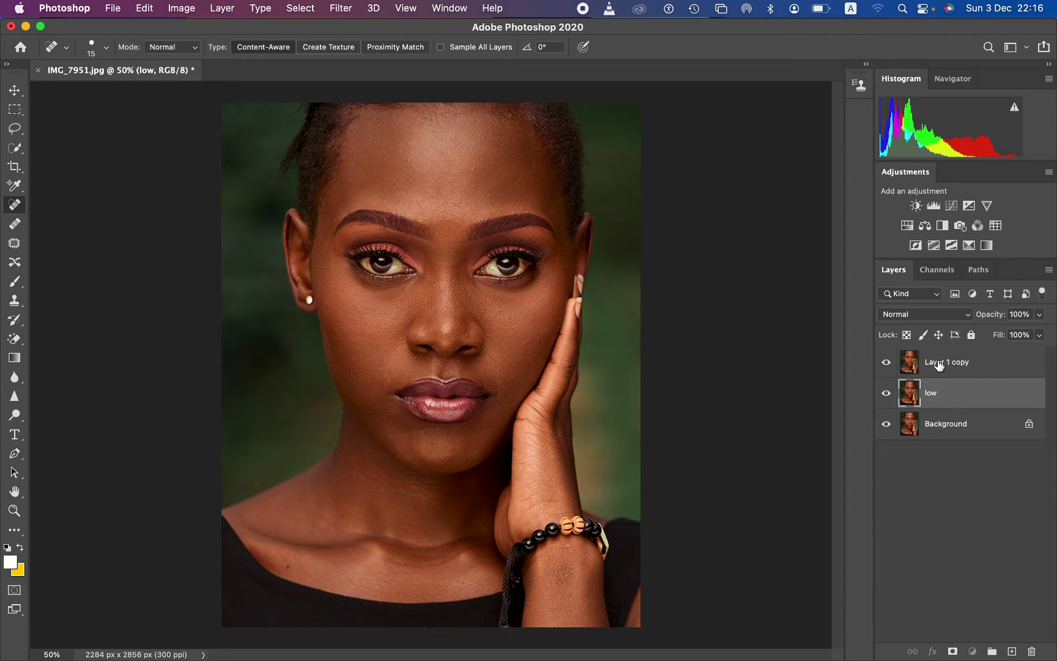
Rename the upper duplicate layer "texture"
click(932, 360)
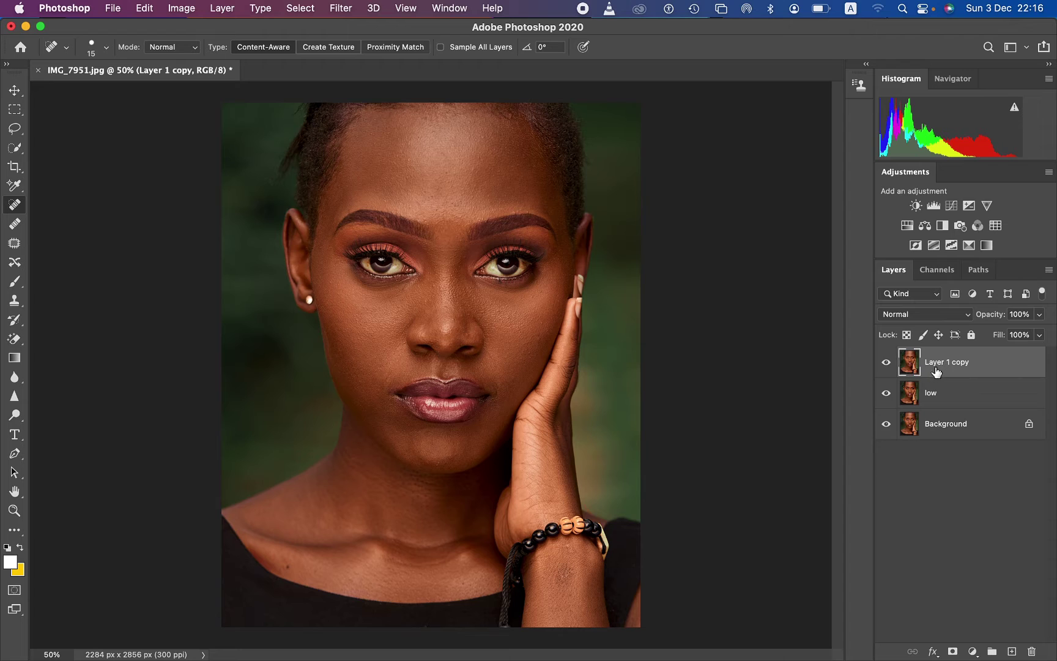
click(938, 363)
double_click(940, 363)
text(texture)
key(Return)
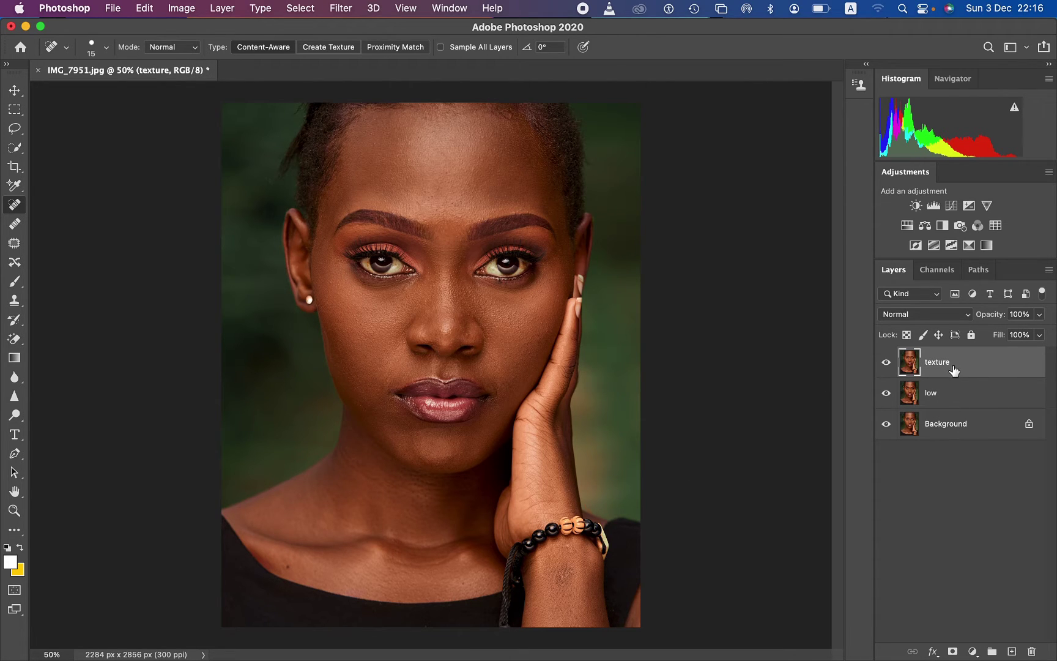
Hide the texture layer and apply a Gaussian Blur with a 7.0-pixel radius to the low layer
click(886, 364)
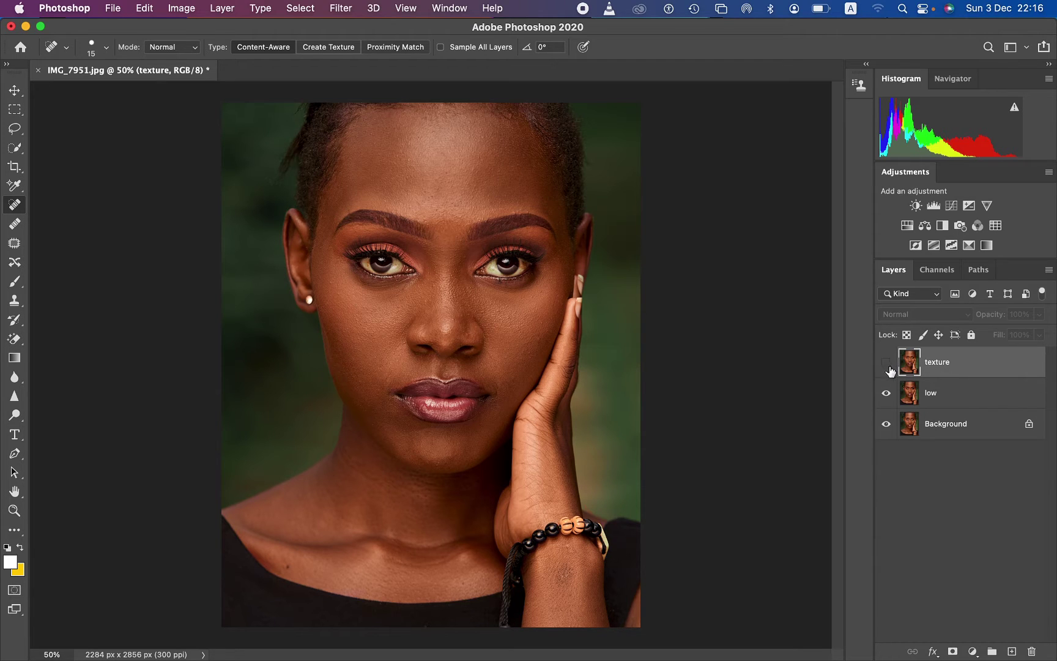
click(950, 397)
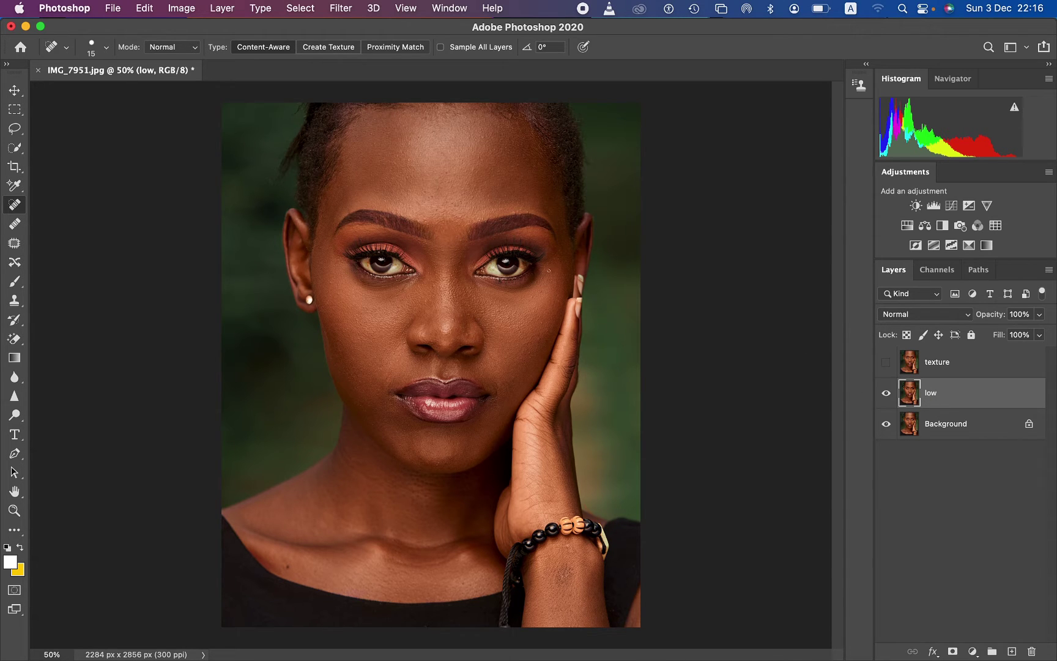
click(345, 8)
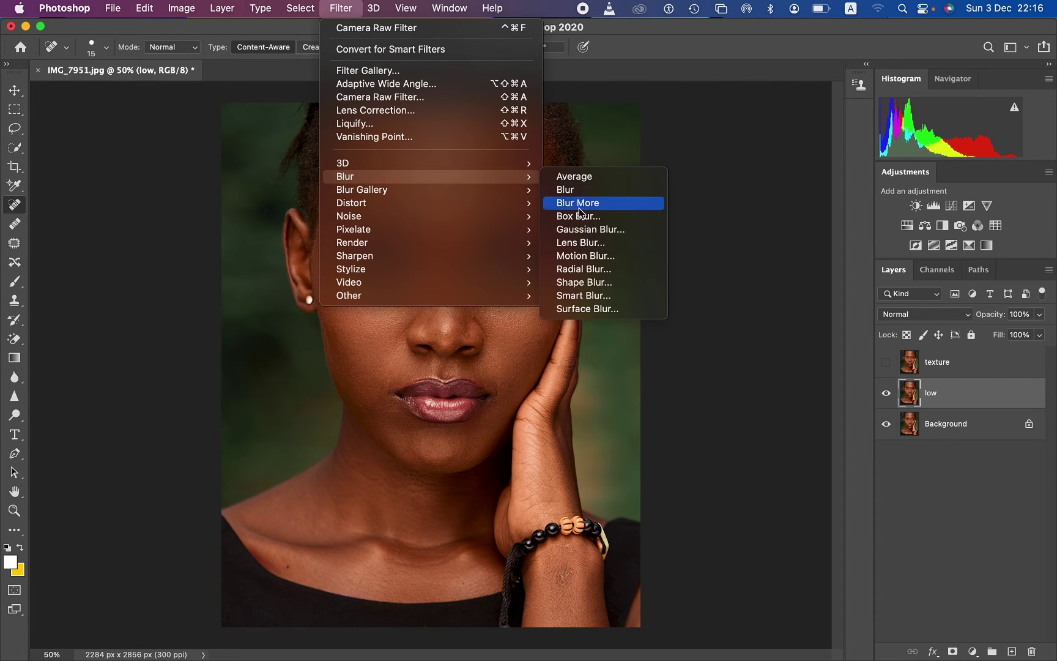
click(586, 230)
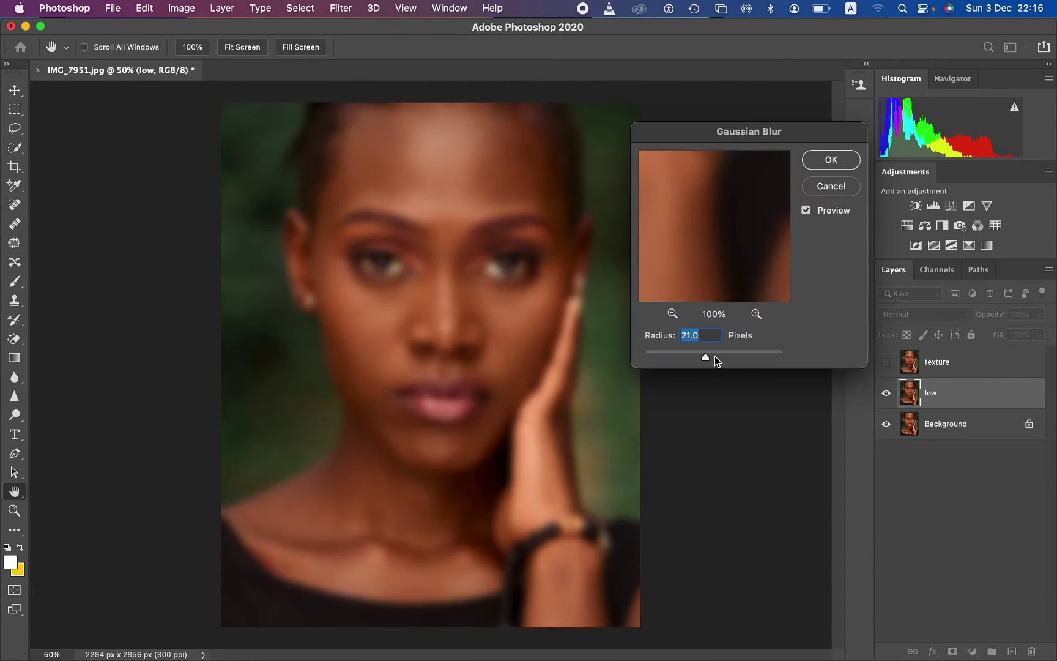
drag(700, 361, 619, 355)
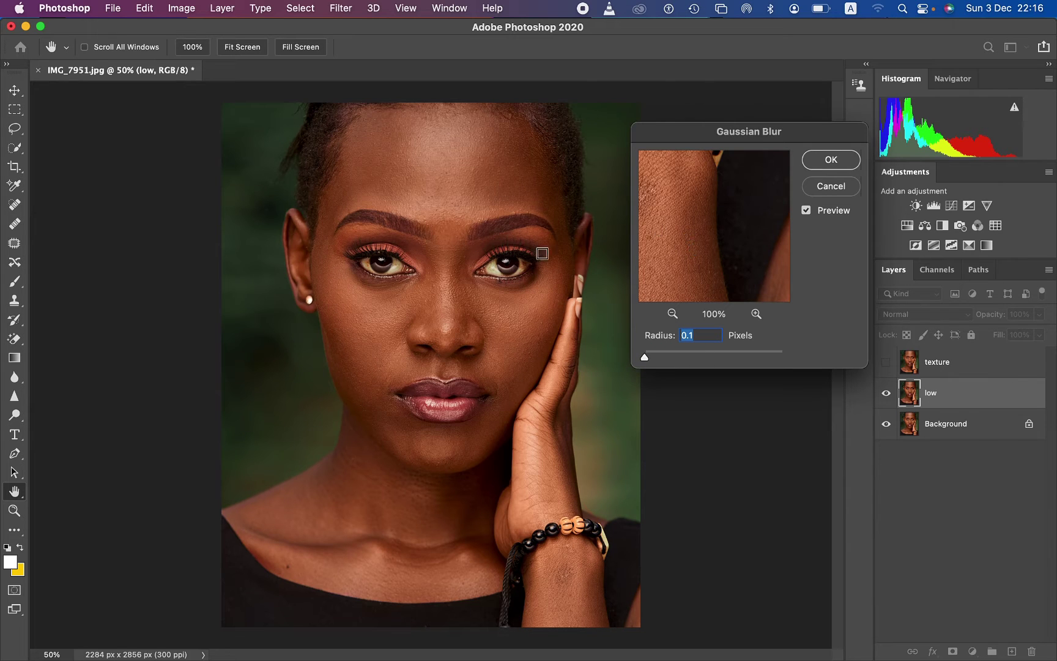
click(448, 282)
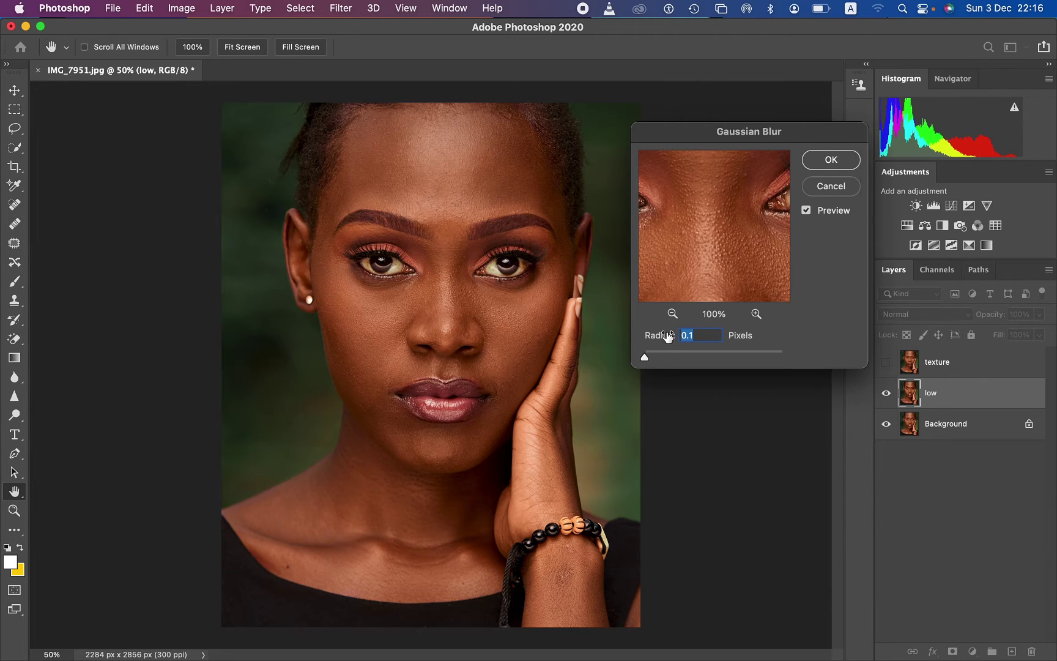
click(671, 314)
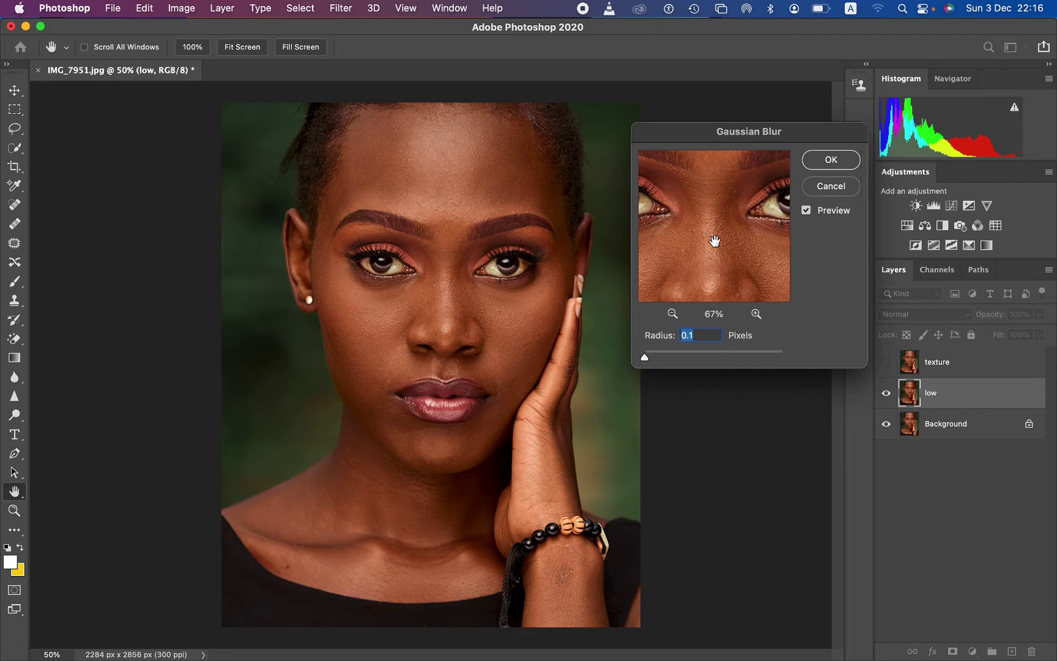
drag(715, 241, 714, 218)
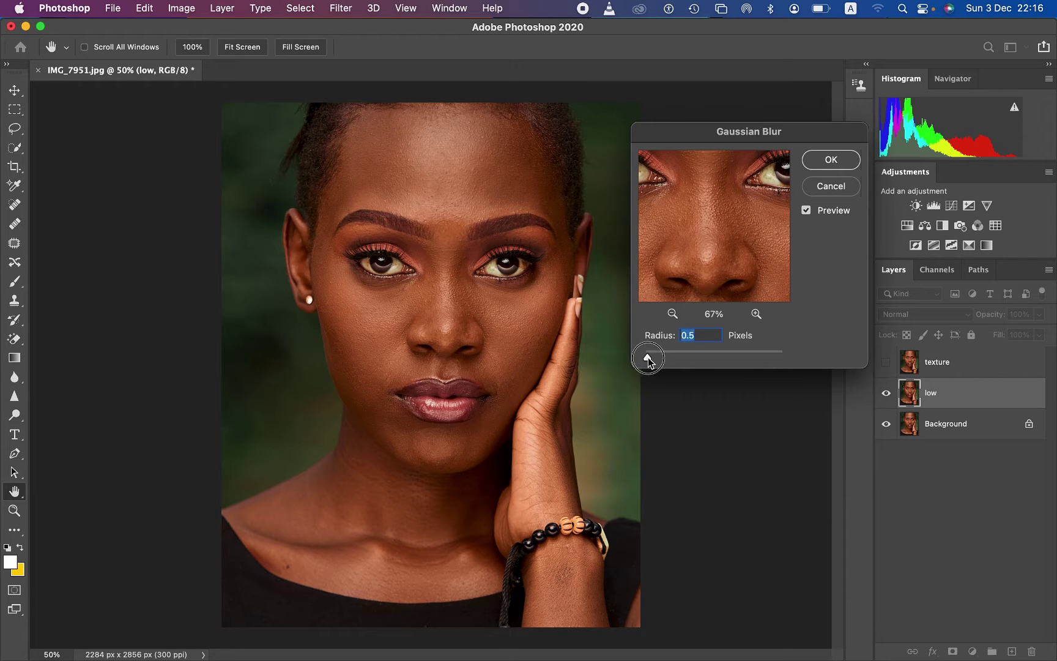
drag(648, 358, 690, 359)
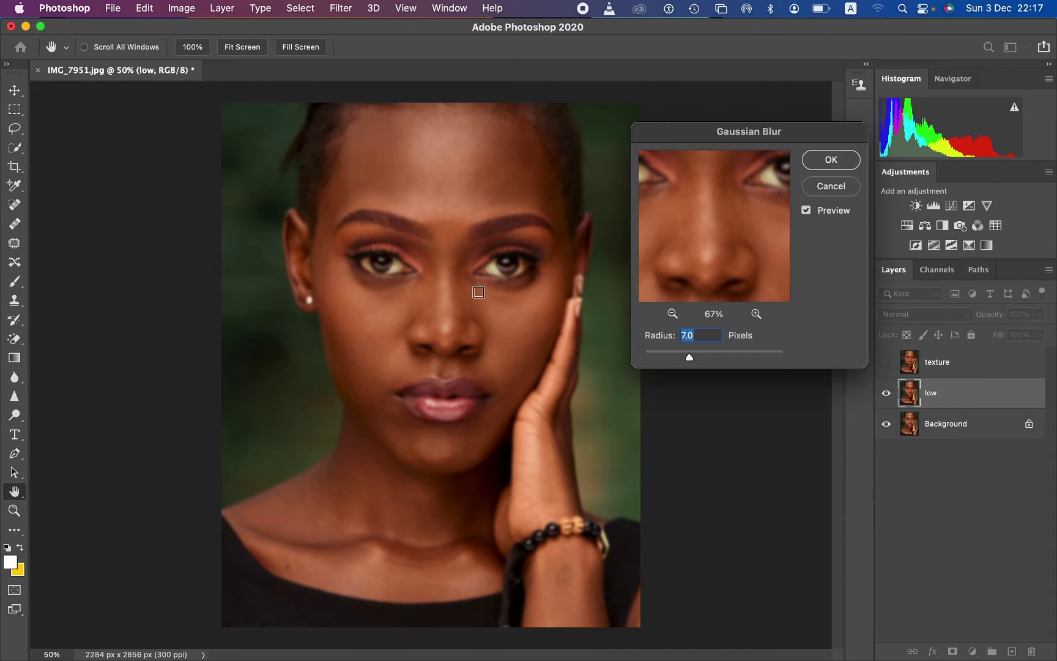
click(830, 161)
key(j)
Show the texture layer and set up Apply Image on it with the low layer as source and Subtract blending
click(949, 373)
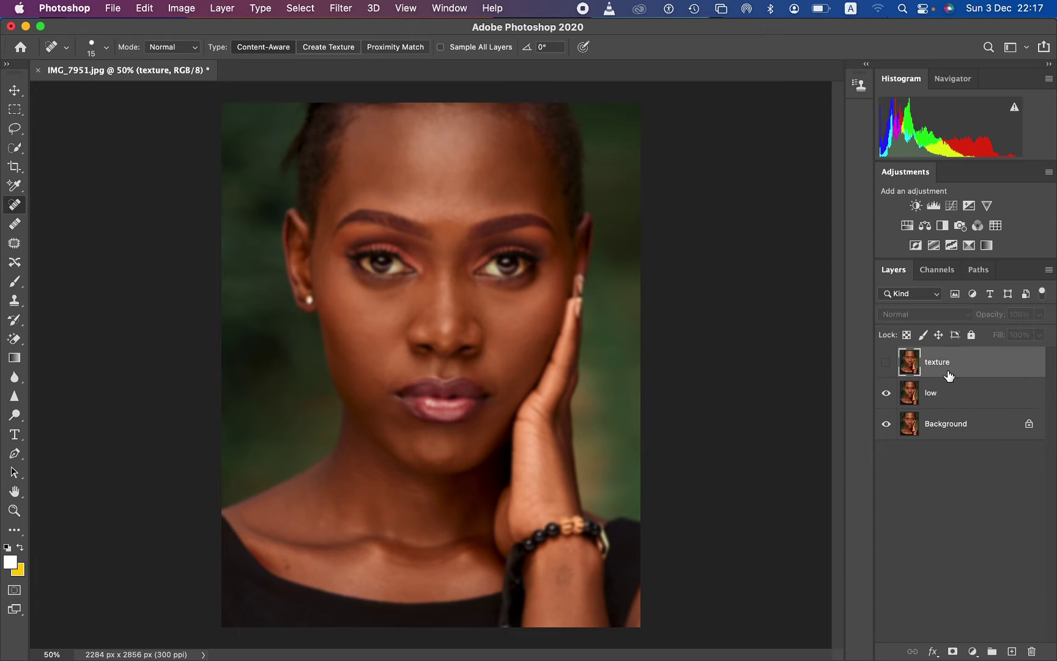
click(887, 363)
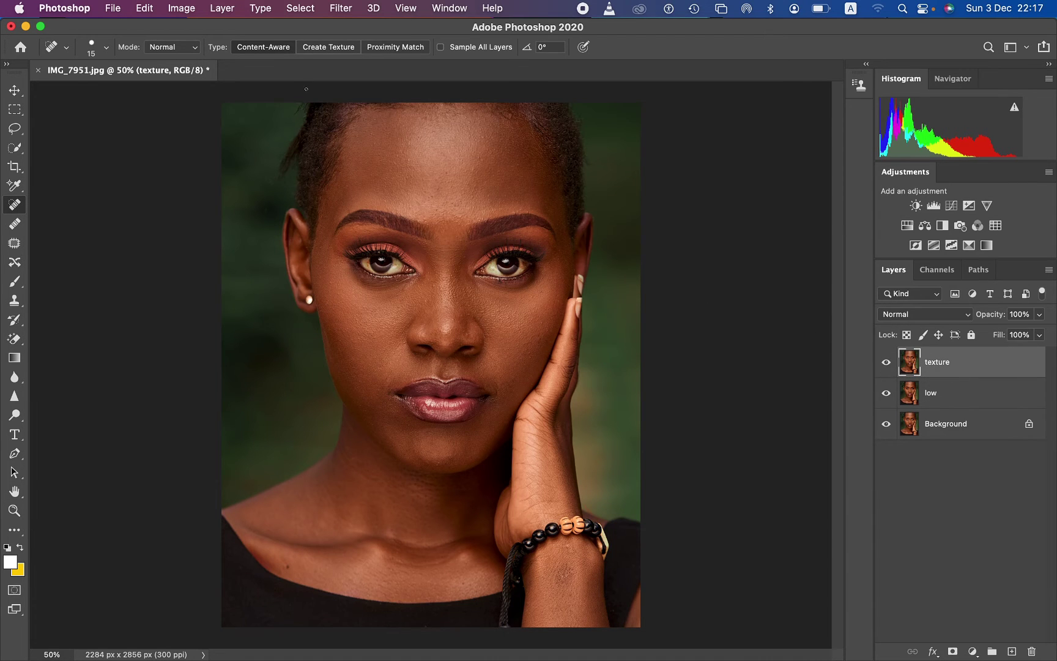
click(184, 8)
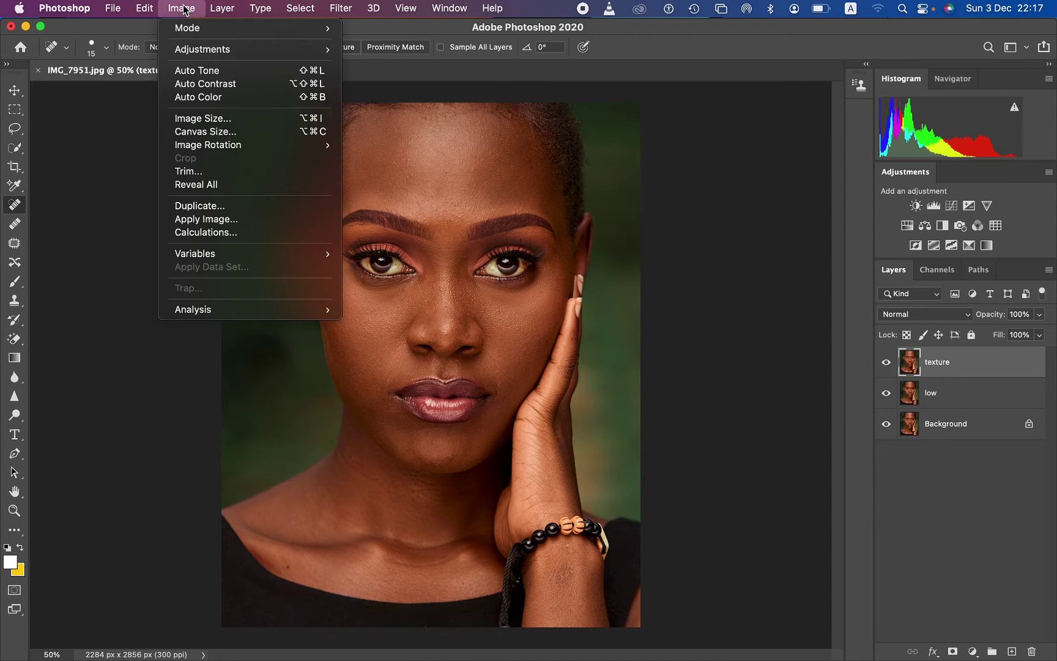
click(237, 220)
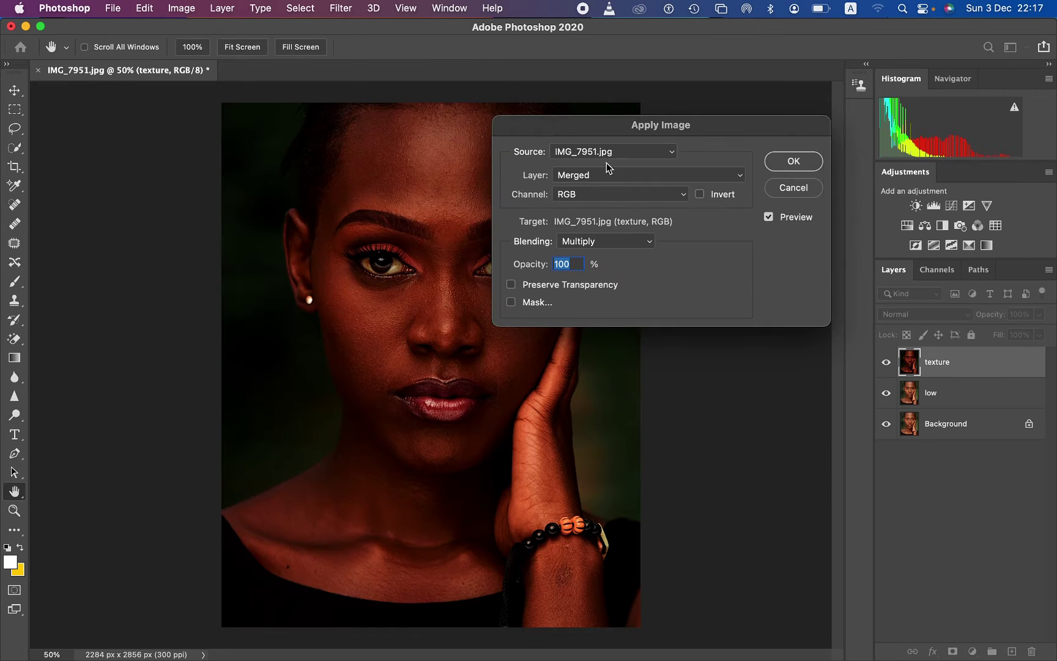
click(608, 172)
click(611, 213)
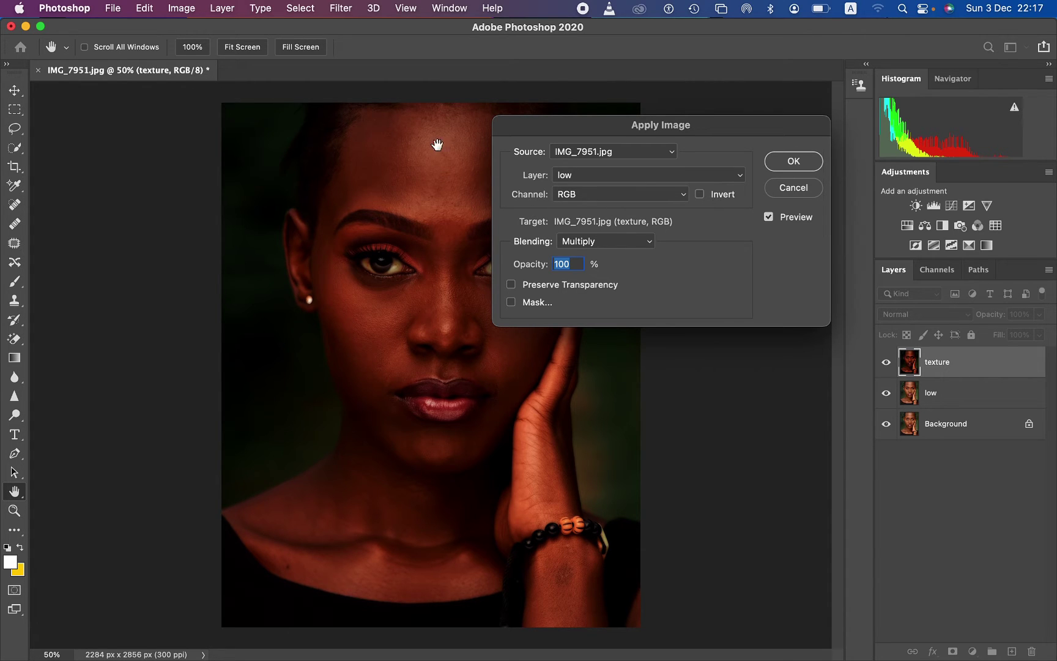
click(608, 242)
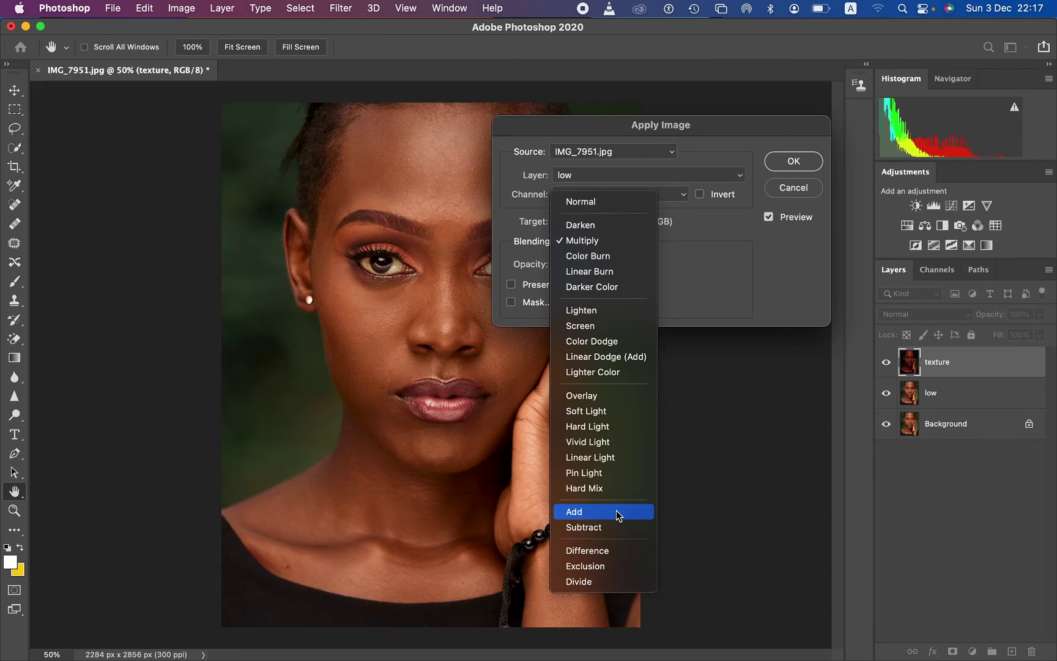
click(609, 529)
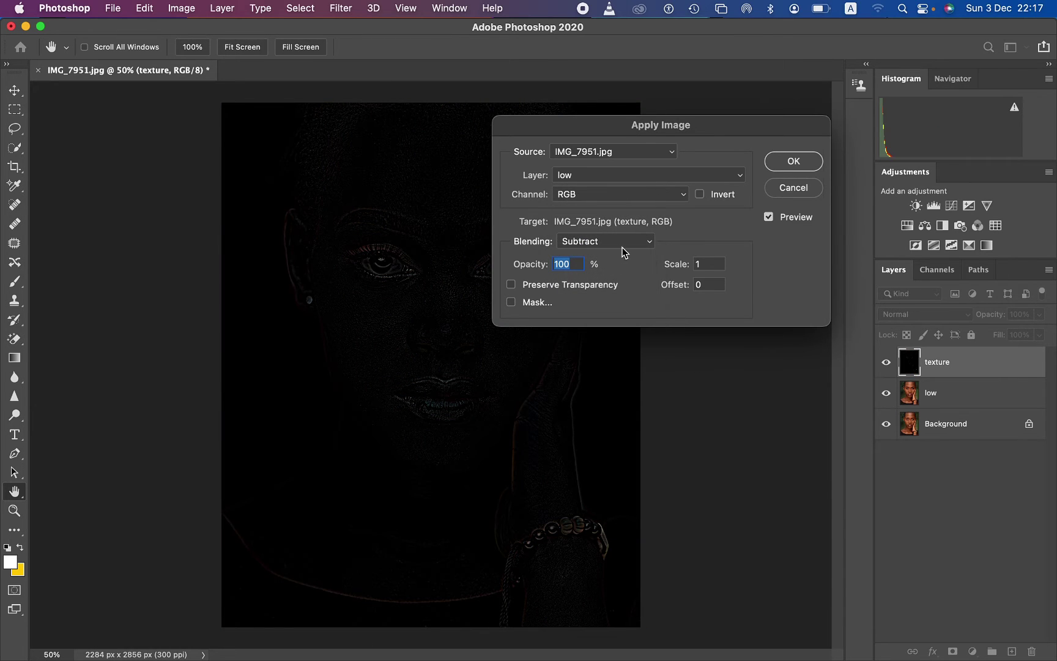
Set the Apply Image scale to 2 and the offset to 128
double_click(707, 265)
text(2)
double_click(708, 284)
text(12)
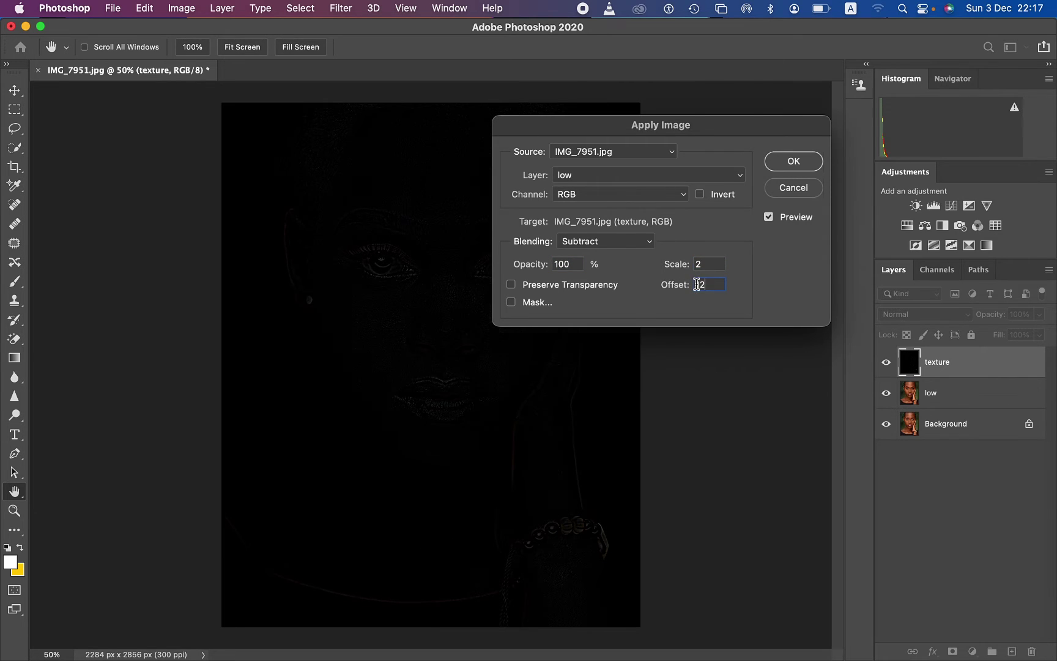
text(8)
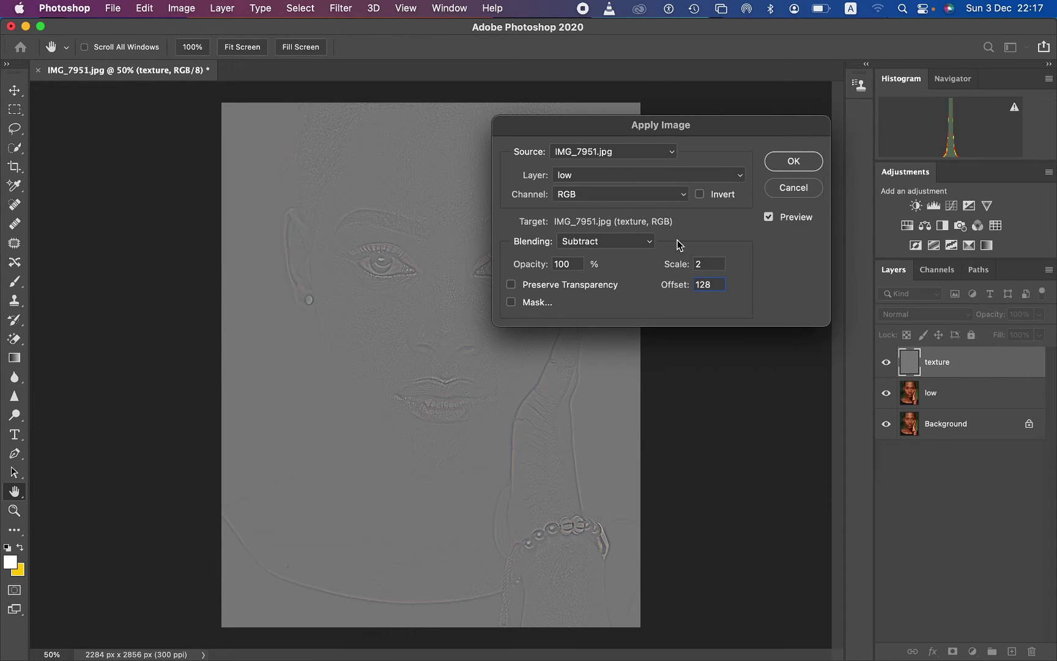
Try Add blending with offset 0 and the source inverted, and restore Subtract with offset 128 and no inversion
click(628, 245)
click(615, 225)
text(0)
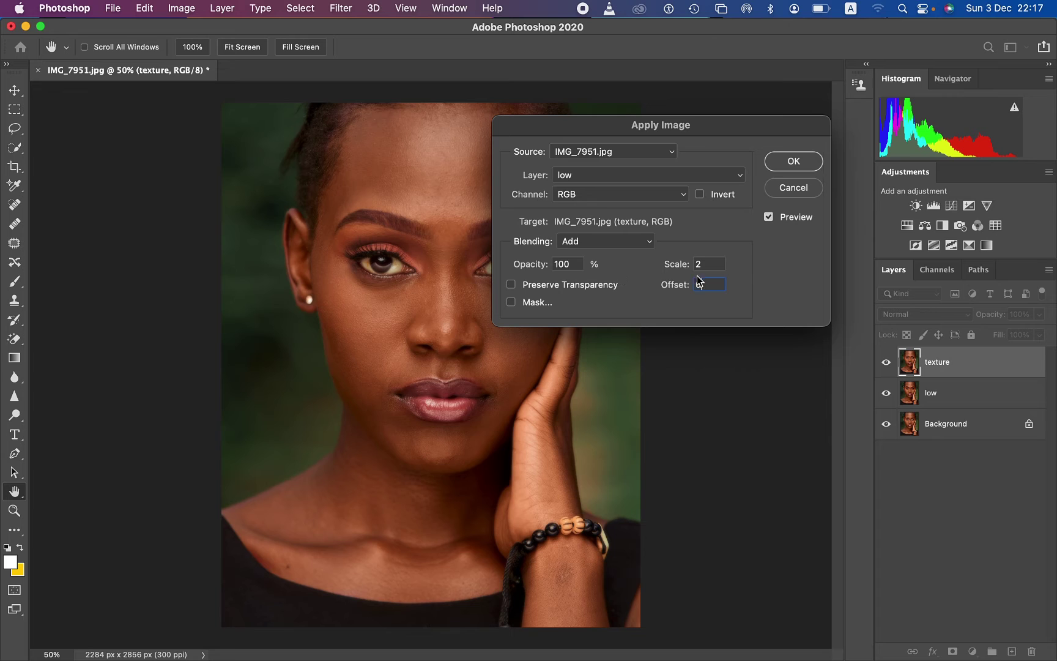
click(700, 195)
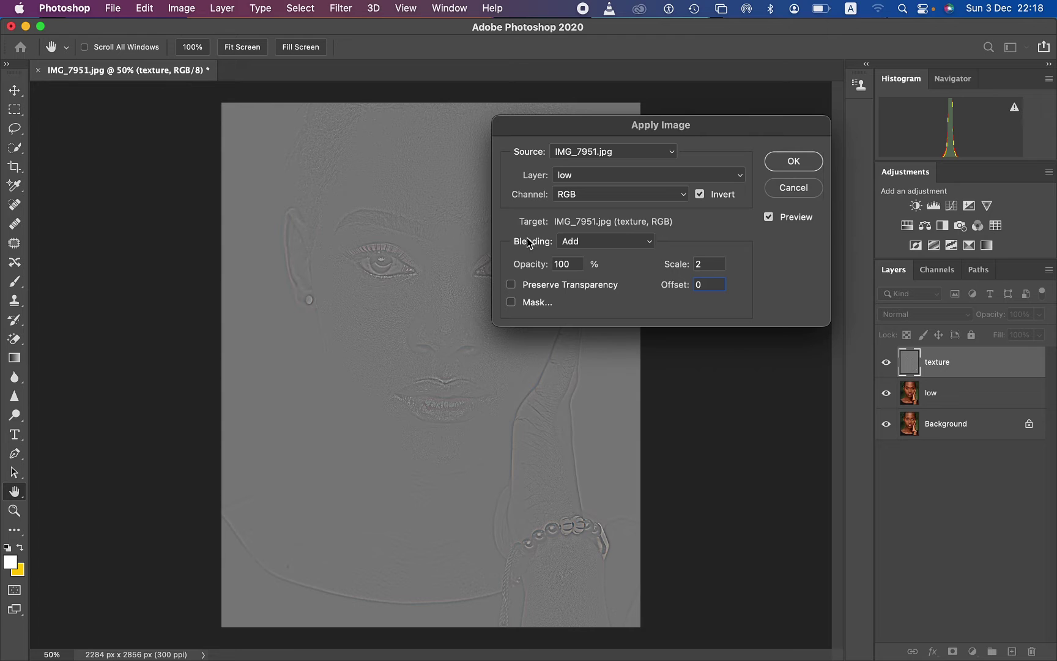
click(598, 242)
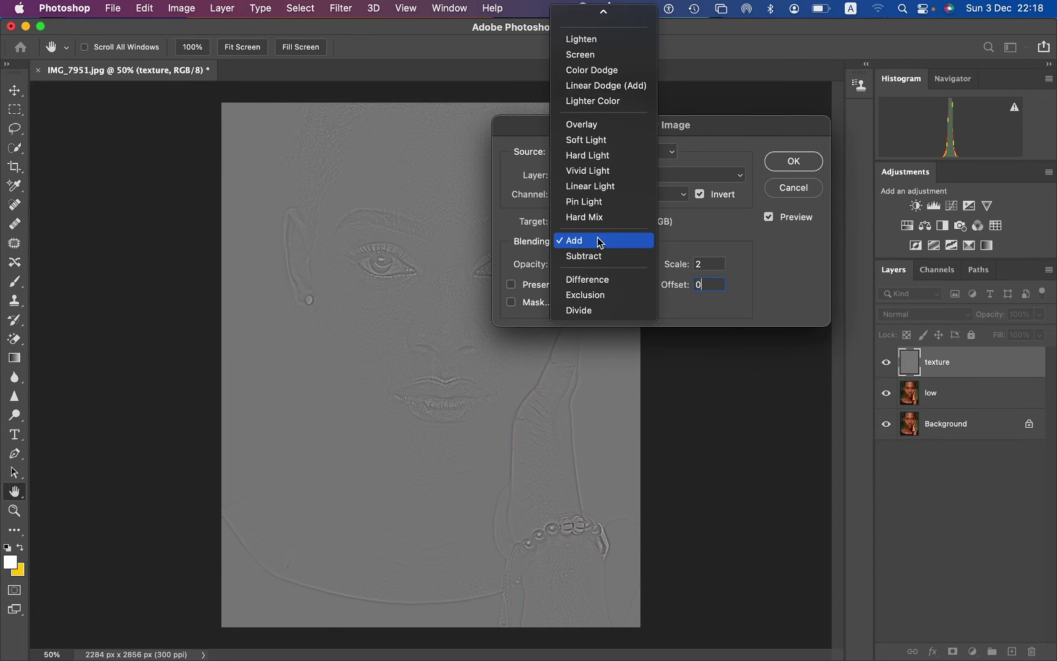
click(600, 259)
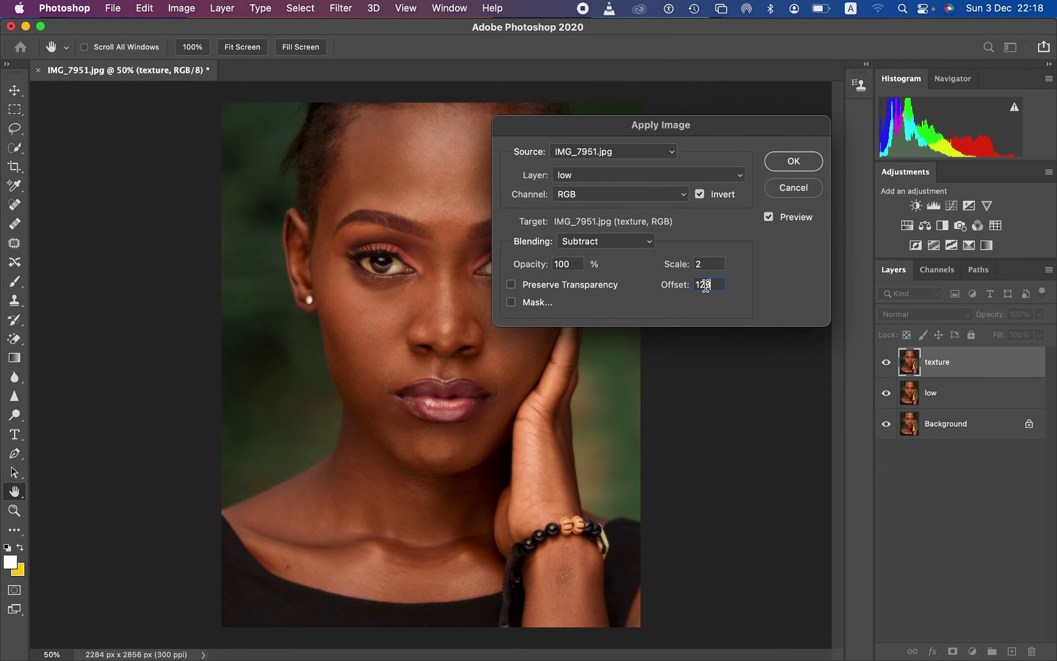
click(701, 197)
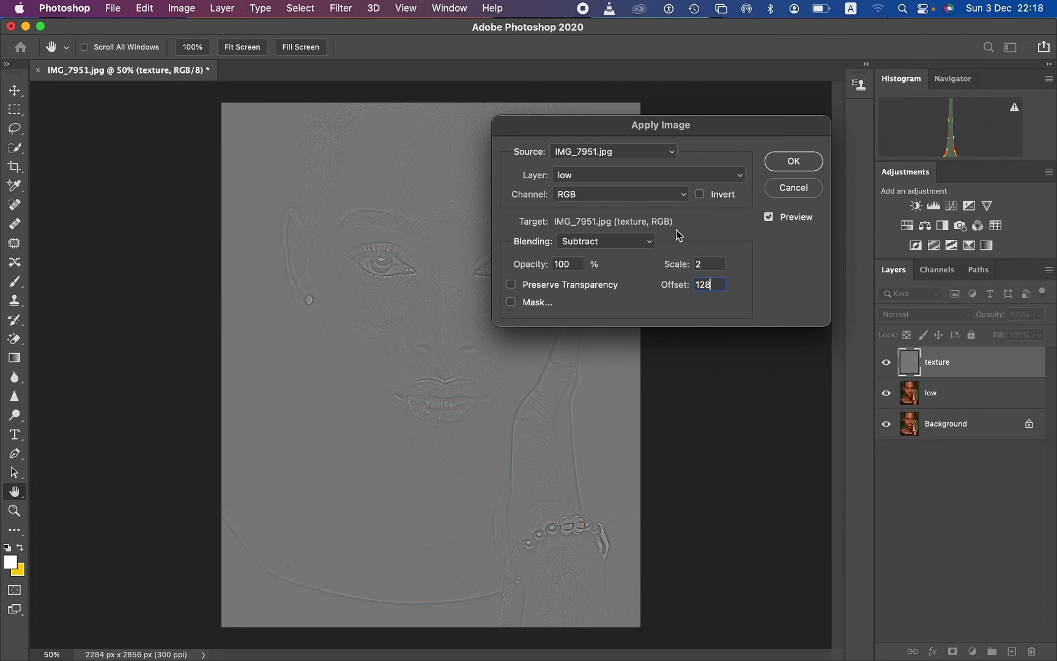
Apply the image calculation to the texture layer and set the layer's blend mode to Linear Light
click(793, 163)
click(922, 320)
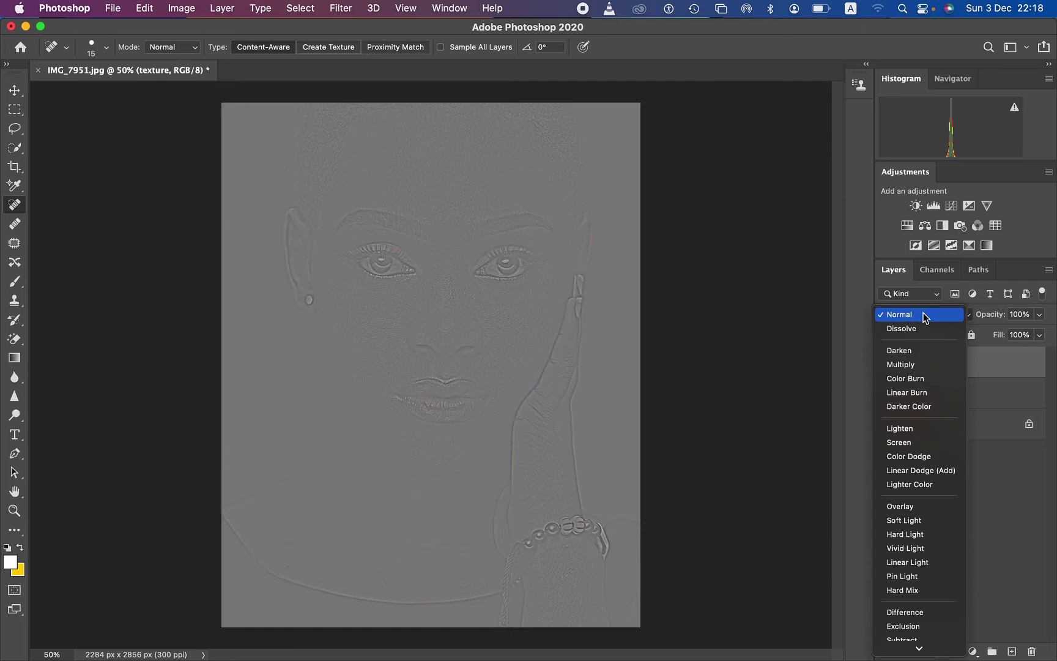
click(923, 561)
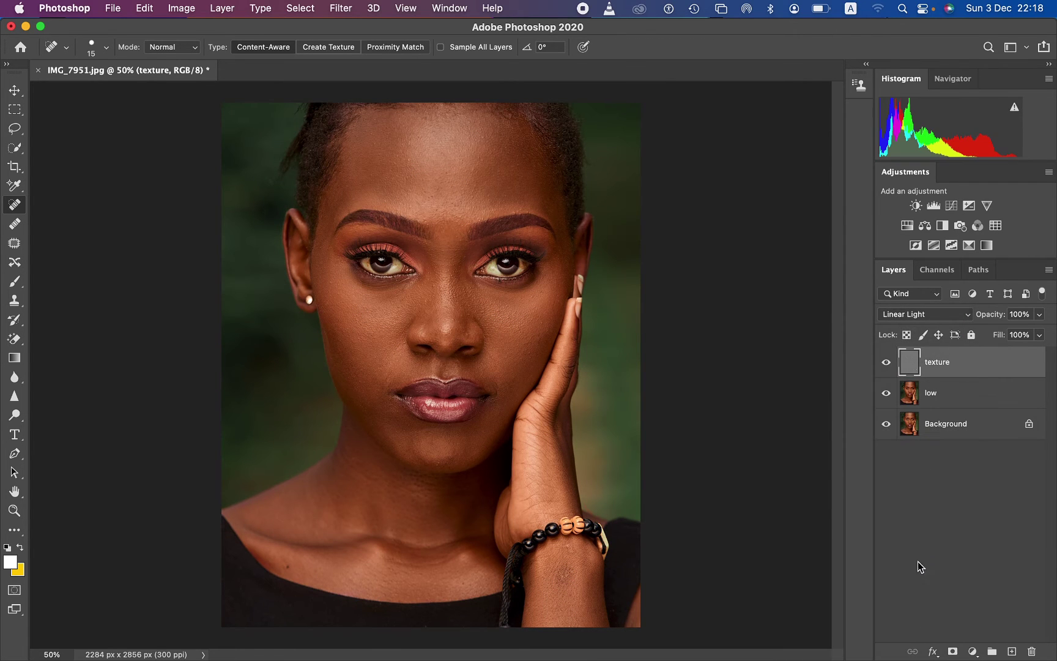
Group the texture and low layers and name the group "fs"
shift+click(964, 402)
key(super+g)
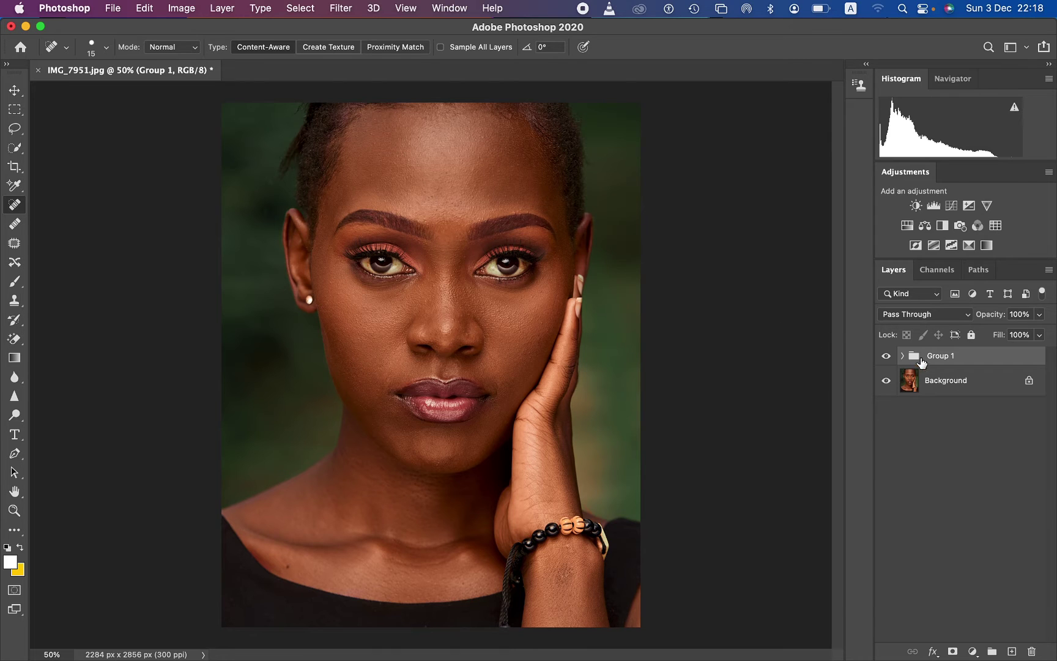
double_click(941, 357)
text(fs)
key(Return)
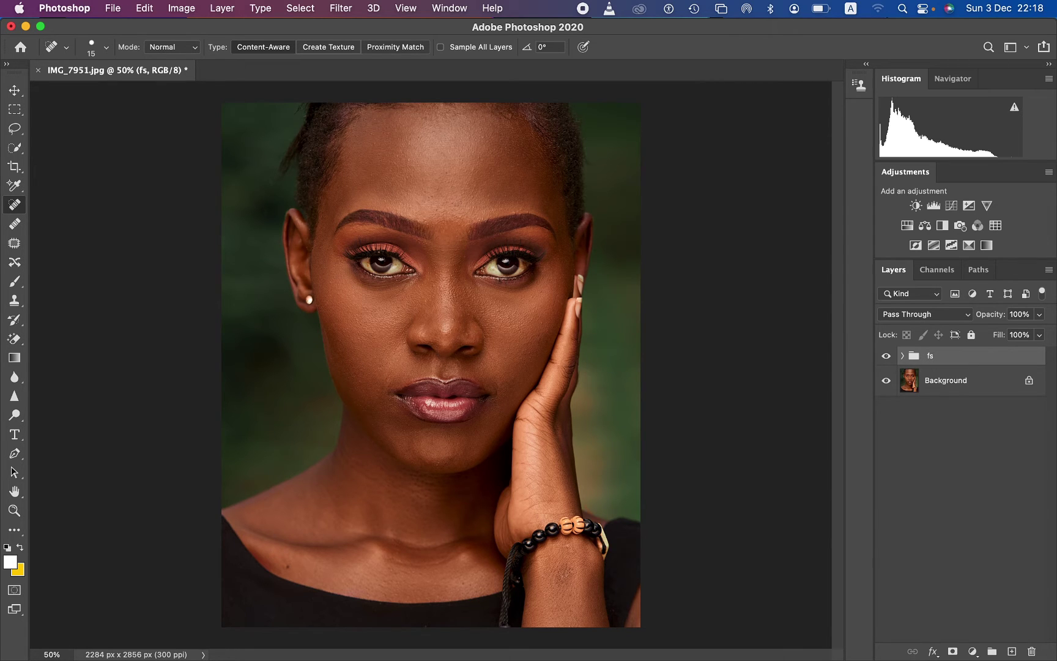
Expand the fs group and make the low layer active with the texture layer hidden
click(902, 355)
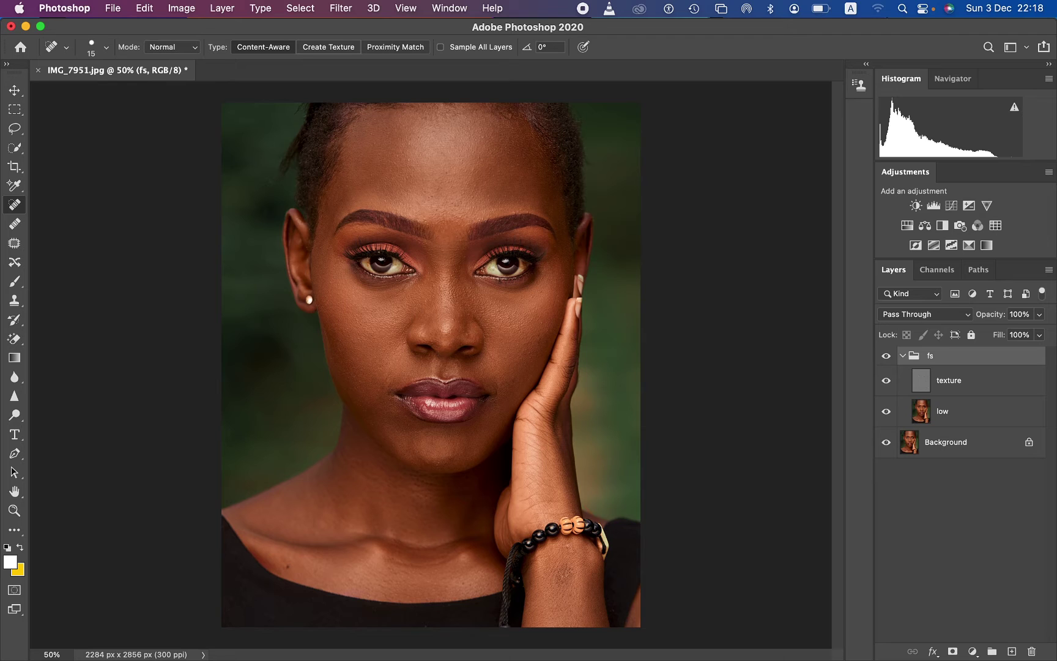
click(973, 412)
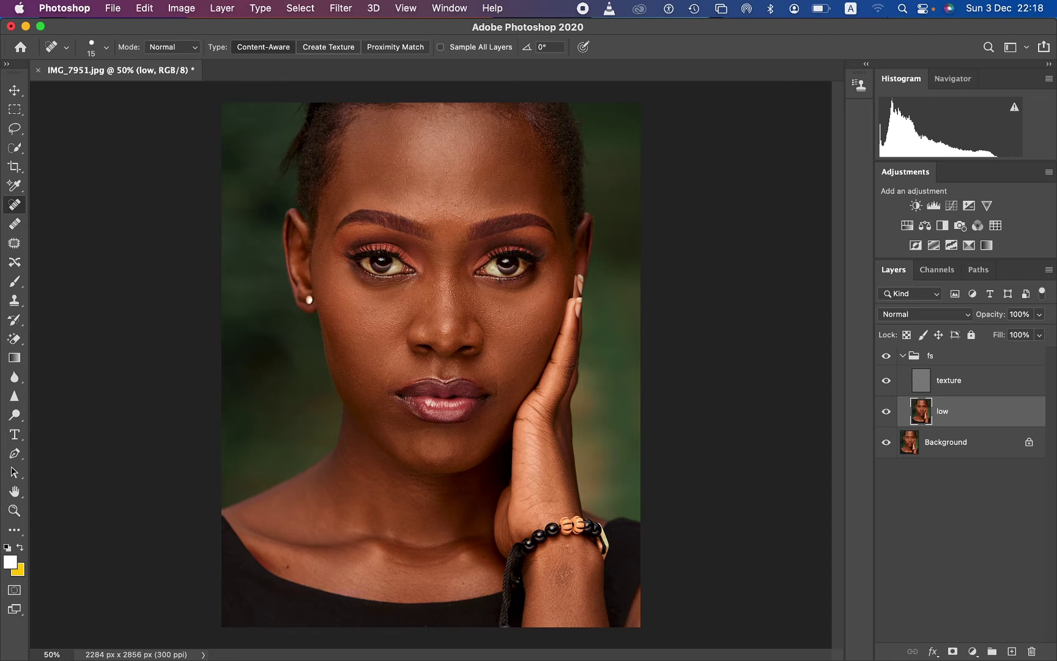
click(886, 380)
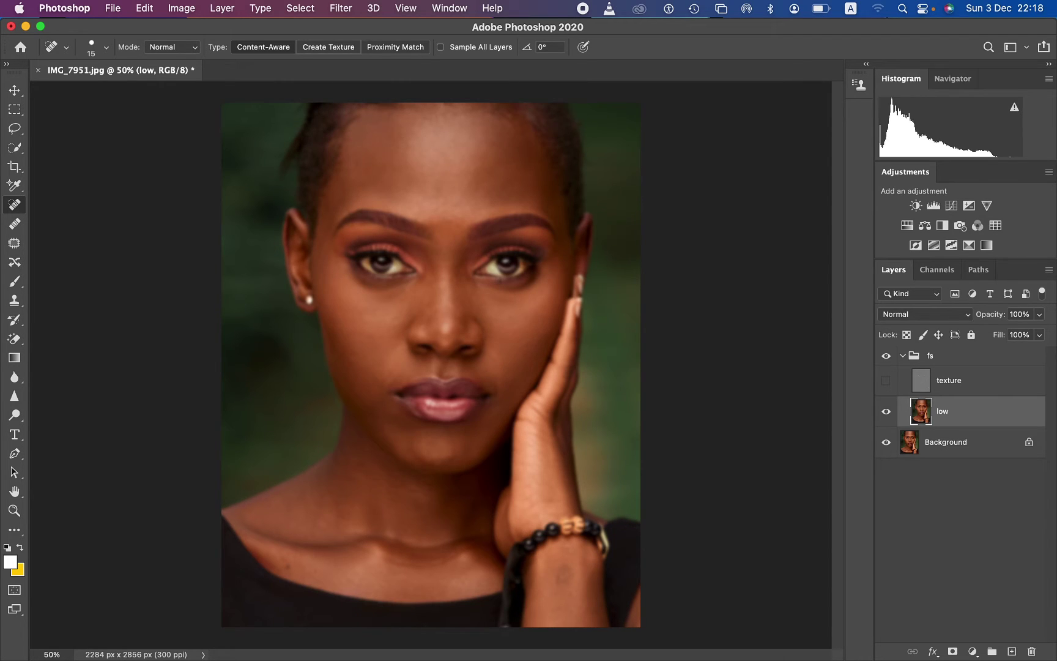
Activate the Mixer Brush and review its soft tip, clean-brush and clean-after-stroke options for retouching the low layer
key(b)
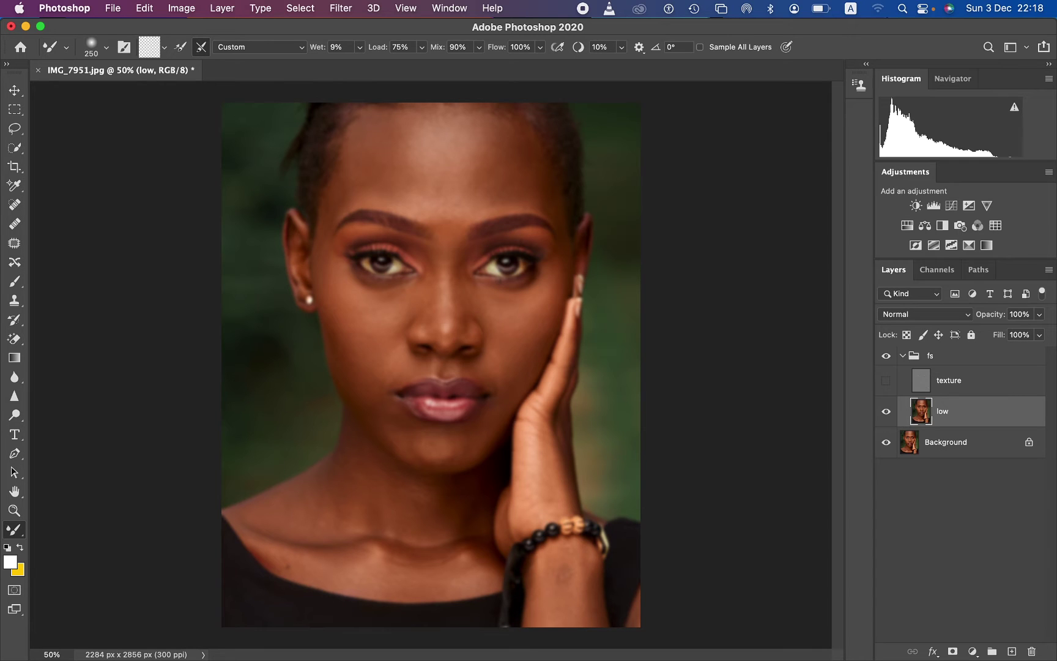
click(106, 47)
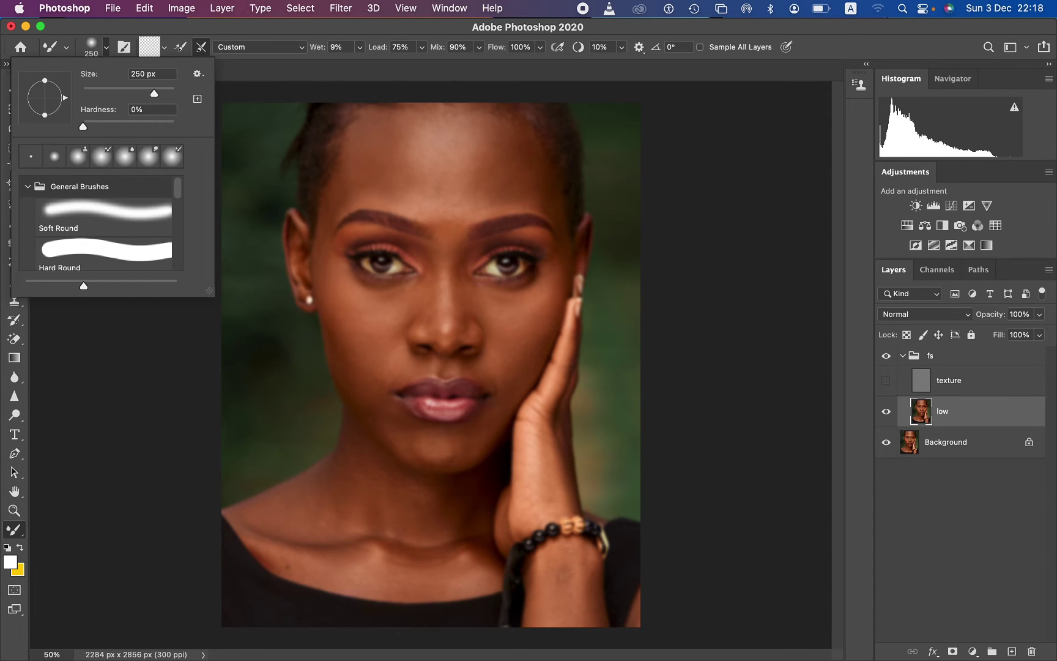
click(164, 47)
click(164, 47)
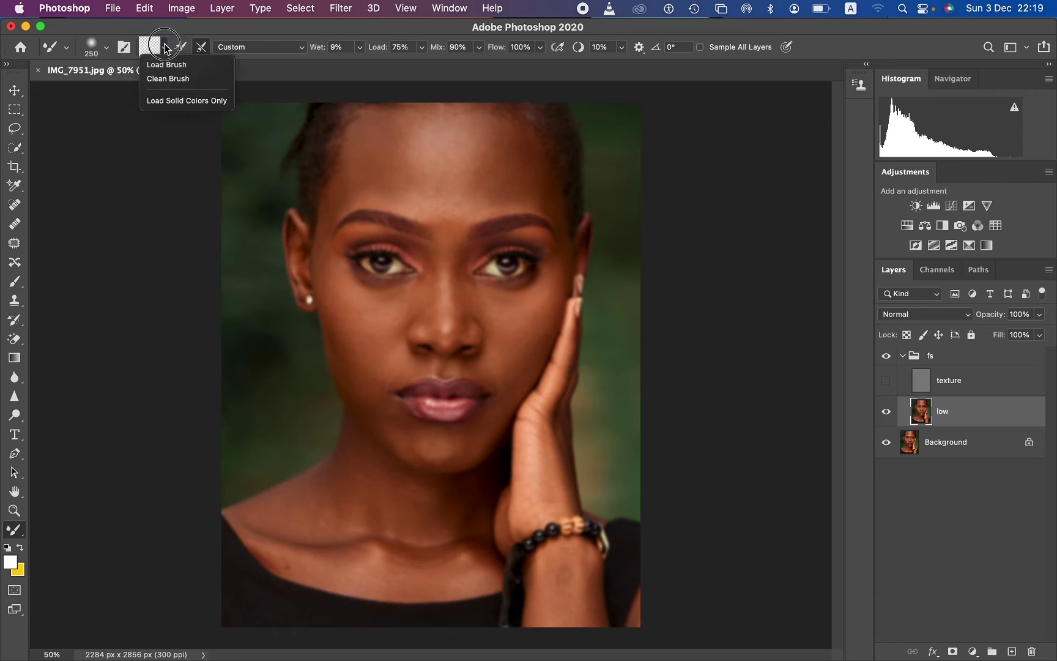
click(186, 74)
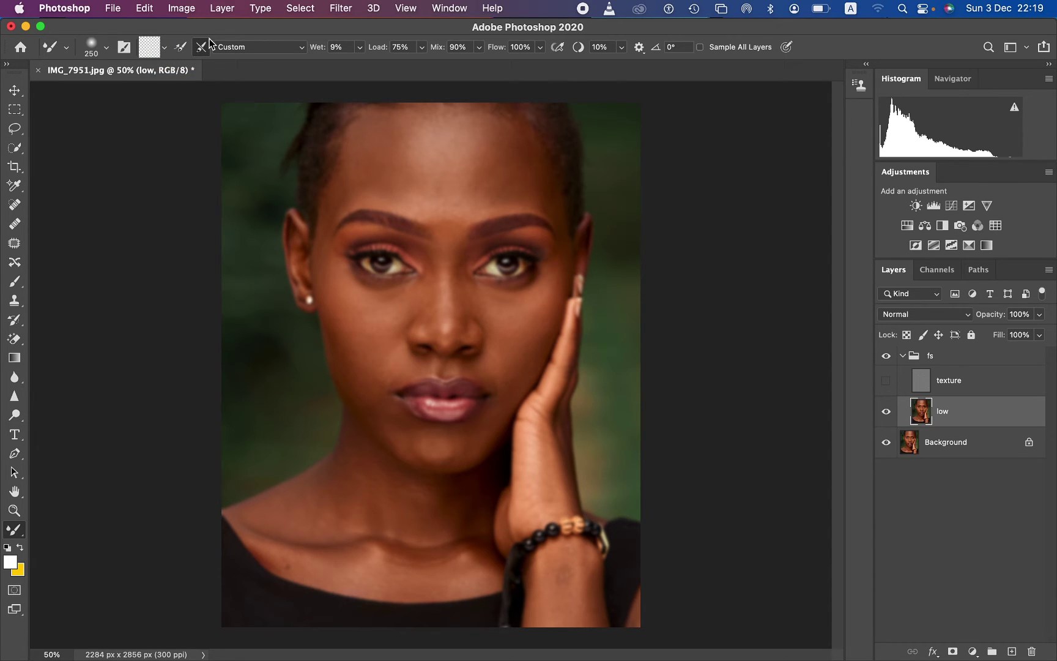
click(202, 49)
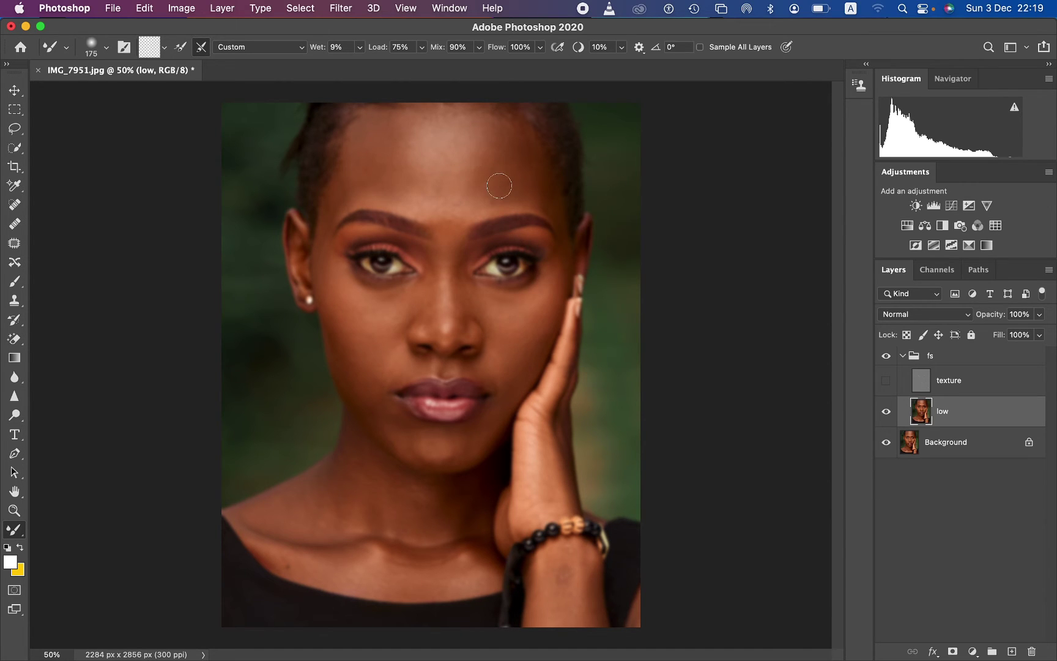
Blend the forehead tones on the low layer with the Mixer Brush, using brush sizes between about 200 and 400 px
key(bracketright)
key(bracketright)
key(bracketright)
mouse_move(490, 142)
mouse_down()
mouse_move(498, 164)
mouse_move(482, 189)
mouse_move(503, 160)
mouse_move(524, 160)
mouse_move(528, 170)
mouse_move(515, 177)
mouse_move(555, 203)
mouse_move(542, 189)
mouse_move(513, 202)
mouse_move(512, 189)
mouse_move(484, 197)
mouse_move(493, 182)
mouse_up()
key(bracketright)
key(bracketright)
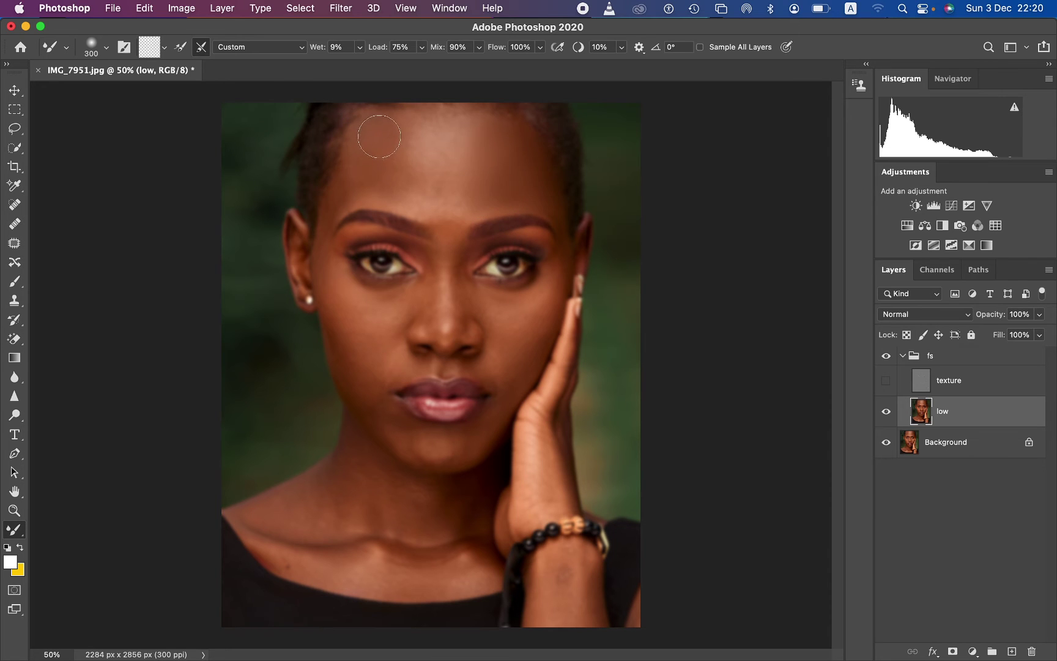
mouse_move(380, 143)
mouse_down()
mouse_move(371, 130)
mouse_move(366, 156)
mouse_move(375, 136)
mouse_up()
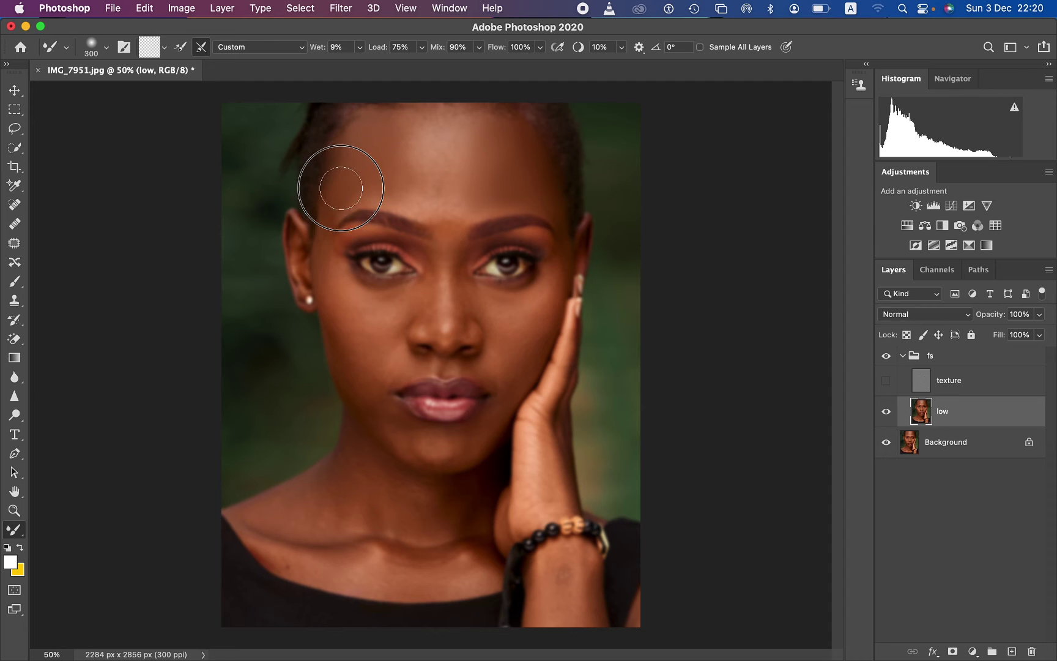
mouse_move(359, 141)
mouse_down()
mouse_move(391, 180)
mouse_move(386, 138)
mouse_move(391, 170)
mouse_move(413, 142)
mouse_move(431, 170)
mouse_move(427, 140)
mouse_move(430, 171)
mouse_move(441, 143)
mouse_move(434, 179)
mouse_move(446, 164)
mouse_move(440, 146)
mouse_move(451, 165)
mouse_move(468, 122)
mouse_move(476, 187)
mouse_move(460, 213)
mouse_move(468, 204)
mouse_move(449, 220)
mouse_move(411, 197)
mouse_move(406, 142)
mouse_up()
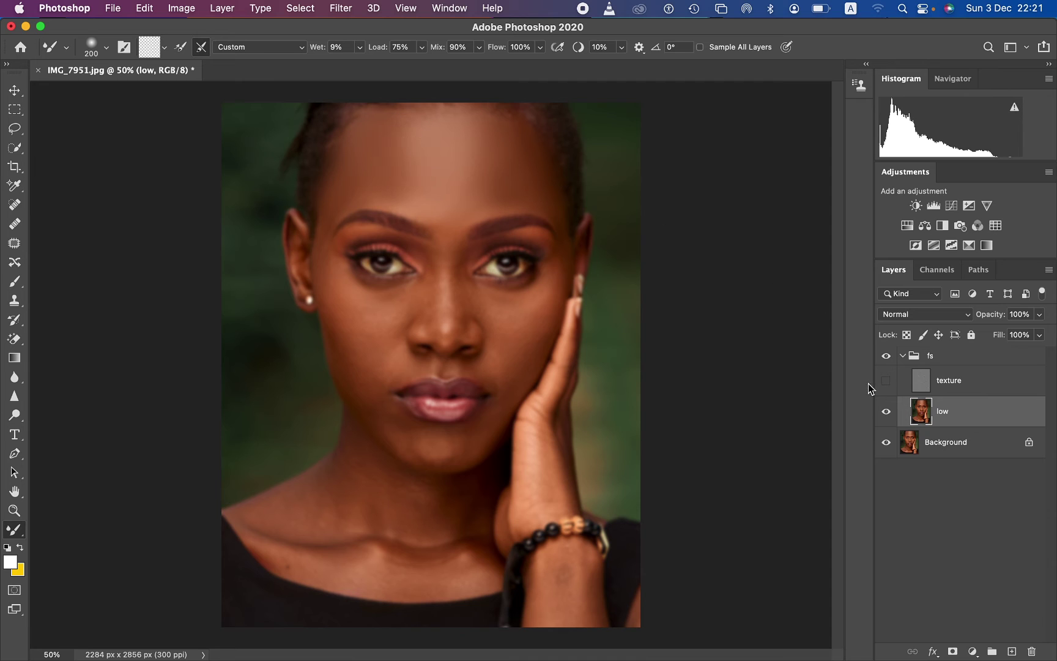
mouse_move(504, 170)
mouse_down()
mouse_move(441, 168)
mouse_move(420, 154)
mouse_move(418, 134)
mouse_move(391, 131)
mouse_move(322, 235)
mouse_move(344, 193)
mouse_move(359, 188)
mouse_move(453, 217)
mouse_move(492, 192)
mouse_move(540, 188)
mouse_move(478, 160)
mouse_up()
mouse_move(419, 132)
mouse_down()
mouse_move(397, 159)
mouse_move(407, 139)
mouse_move(409, 167)
mouse_move(475, 162)
mouse_move(460, 130)
mouse_up()
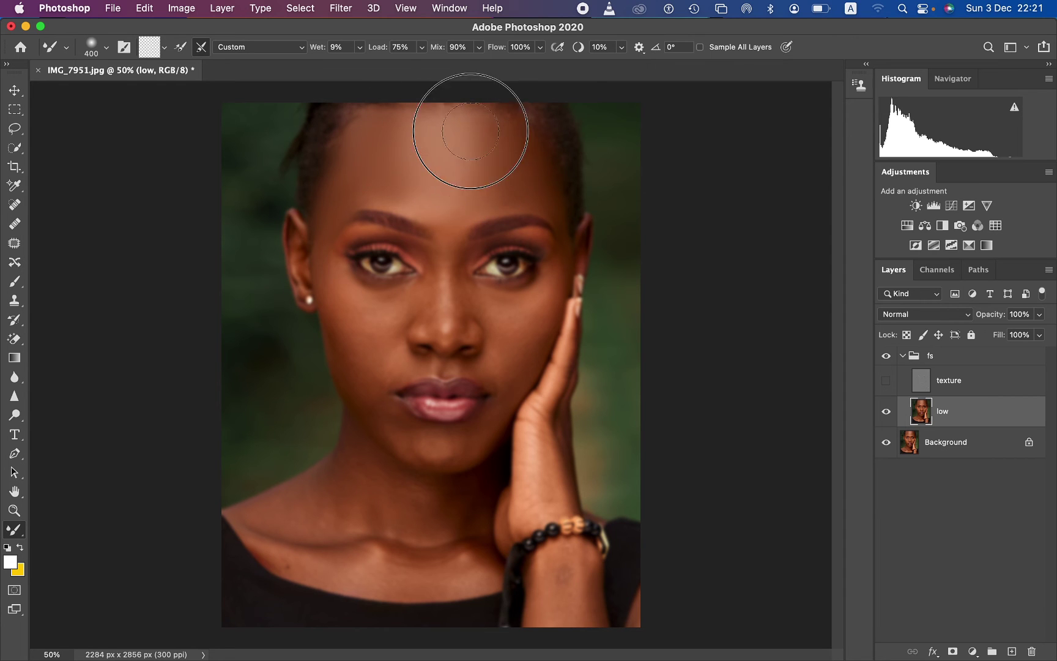
Show the texture layer and compare the forehead before and after by toggling the fs group's visibility
click(886, 382)
click(887, 360)
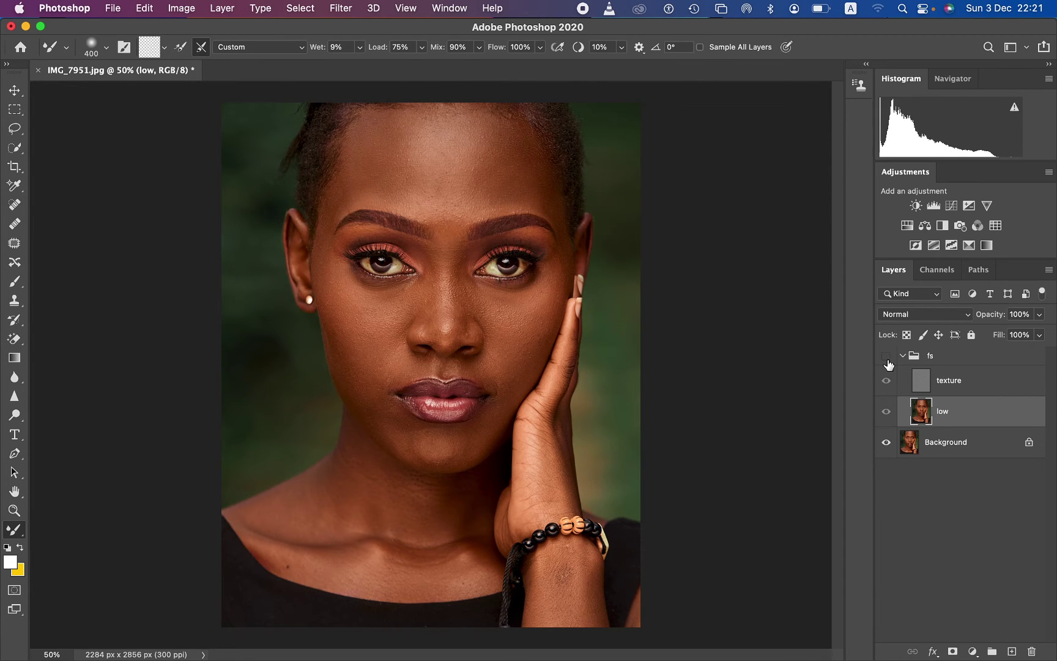
click(887, 359)
click(887, 360)
click(887, 360)
click(888, 363)
click(888, 362)
click(887, 362)
click(886, 363)
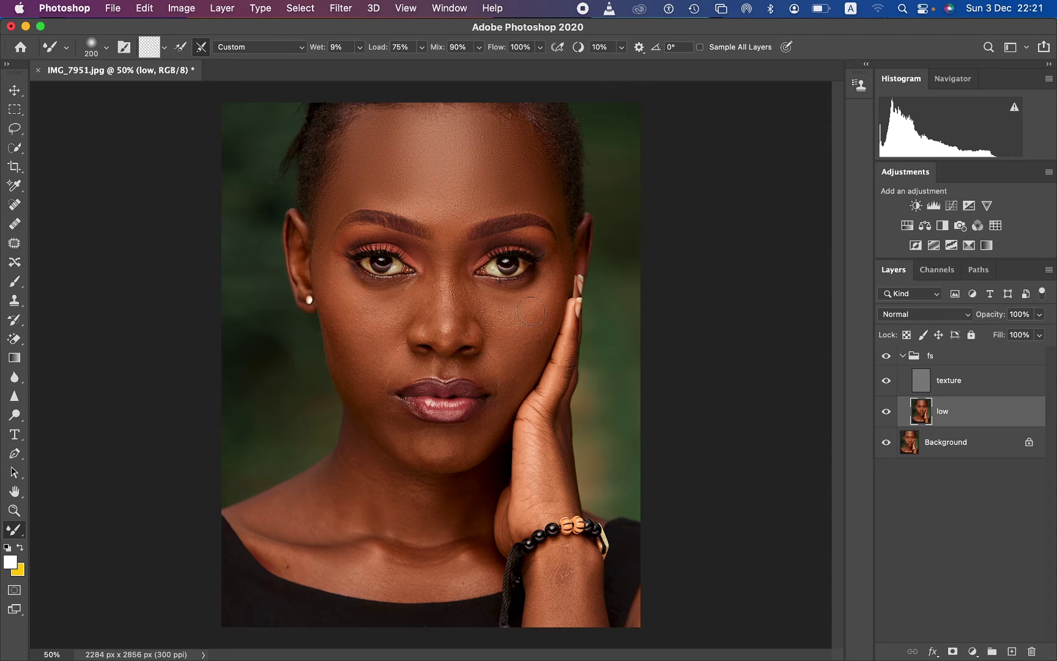
Hide the texture layer and blend both cheeks and the nose area on the low layer with a 200 px brush
click(886, 380)
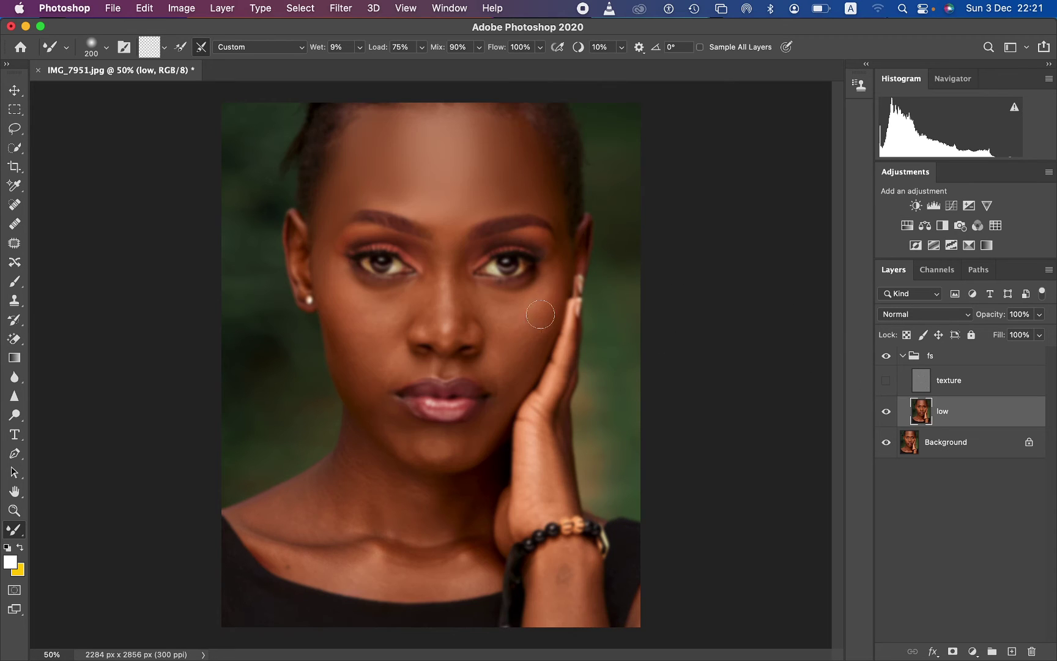
mouse_move(541, 314)
mouse_down()
mouse_move(492, 308)
mouse_move(520, 308)
mouse_move(502, 303)
mouse_move(547, 289)
mouse_move(552, 276)
mouse_move(519, 355)
mouse_move(538, 317)
mouse_up()
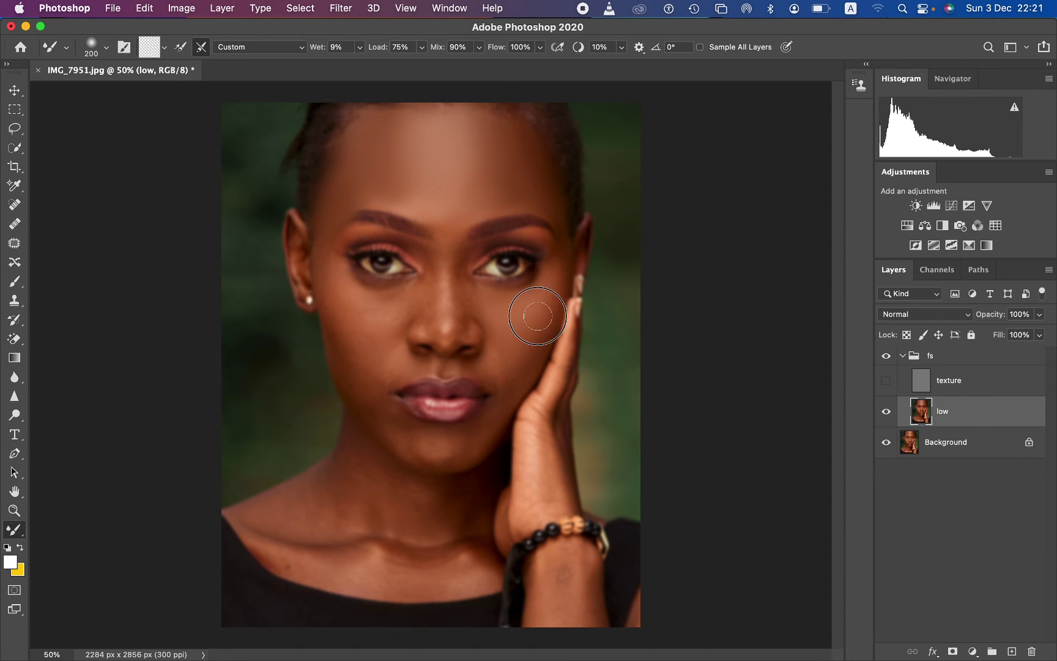
mouse_move(354, 283)
mouse_down()
mouse_move(327, 289)
mouse_move(385, 305)
mouse_move(342, 325)
mouse_move(373, 384)
mouse_move(437, 441)
mouse_move(386, 410)
mouse_move(480, 429)
mouse_move(409, 441)
mouse_move(369, 368)
mouse_up()
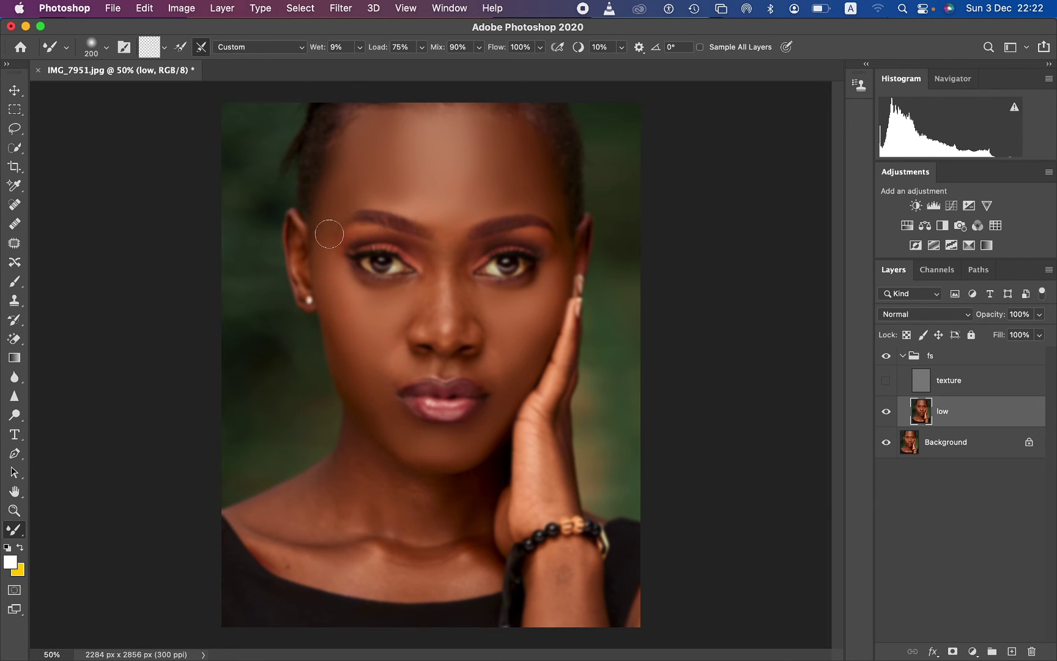
mouse_move(429, 330)
mouse_down()
mouse_move(432, 266)
mouse_move(460, 273)
mouse_move(445, 239)
mouse_move(484, 279)
mouse_move(493, 378)
mouse_move(361, 366)
mouse_move(480, 435)
mouse_move(491, 354)
mouse_move(465, 323)
mouse_move(441, 337)
mouse_move(423, 265)
mouse_move(538, 237)
mouse_move(555, 207)
mouse_up()
Blend the neck, chest, hand and forearm on the low layer, using brush sizes of 150 to 200 px
key(bracketright)
key(bracketright)
key(bracketright)
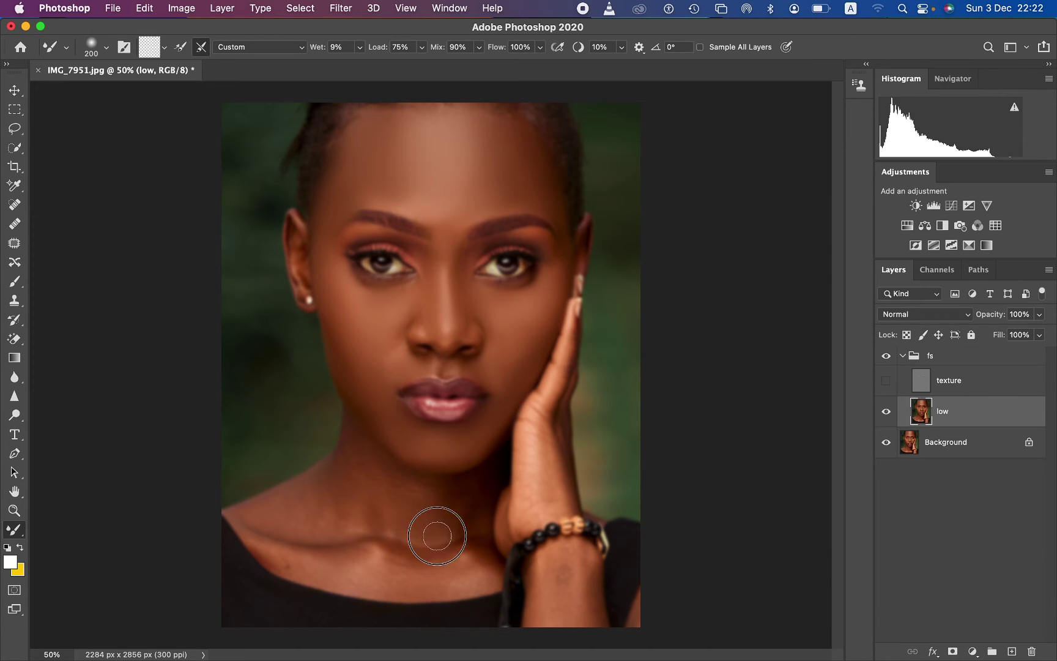
mouse_move(413, 489)
mouse_down()
mouse_move(349, 481)
mouse_move(297, 511)
mouse_move(349, 470)
mouse_move(273, 527)
mouse_move(388, 567)
mouse_move(476, 570)
mouse_move(356, 505)
mouse_move(359, 549)
mouse_move(303, 564)
mouse_move(252, 520)
mouse_move(354, 452)
mouse_move(401, 482)
mouse_move(460, 487)
mouse_move(532, 458)
mouse_up()
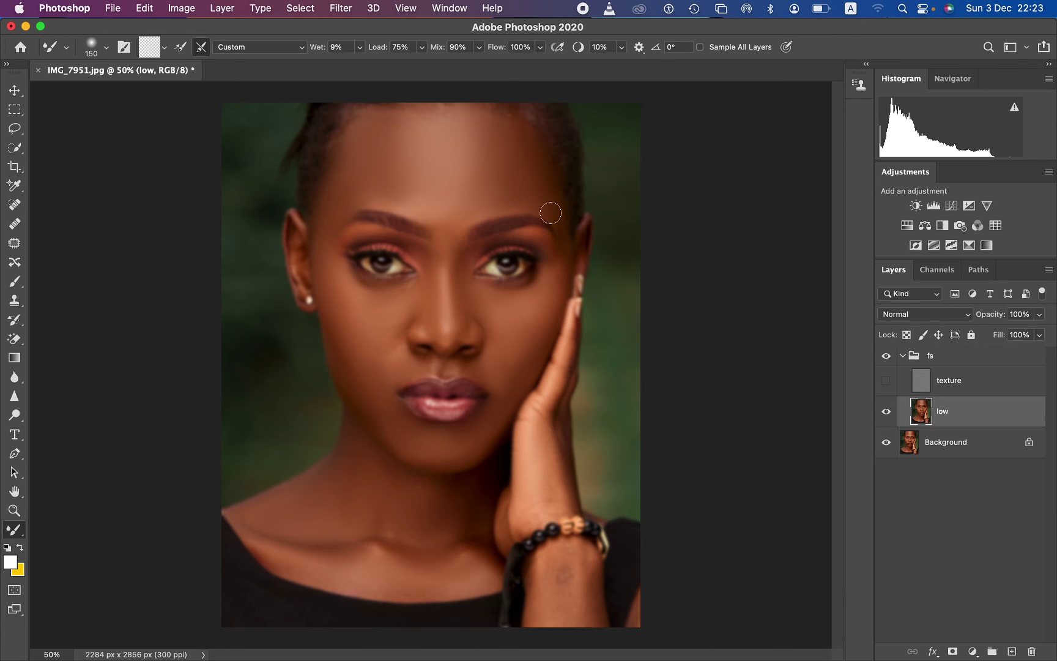
mouse_move(551, 213)
mouse_down()
mouse_move(548, 404)
mouse_move(560, 368)
mouse_move(549, 480)
mouse_move(530, 510)
mouse_move(559, 501)
mouse_move(516, 524)
mouse_move(588, 612)
mouse_move(588, 588)
mouse_move(548, 569)
mouse_move(586, 564)
mouse_move(574, 552)
mouse_move(433, 517)
mouse_up()
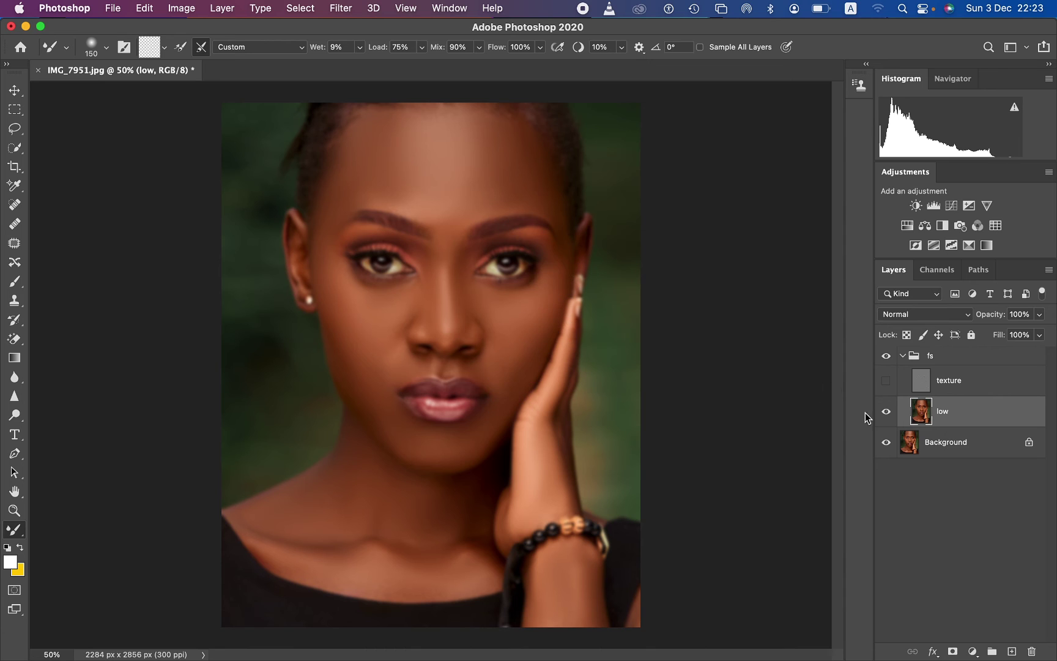
Make the texture layer visible and compare the whole retouch with the original by toggling the fs group
click(886, 380)
click(890, 358)
click(891, 359)
click(891, 359)
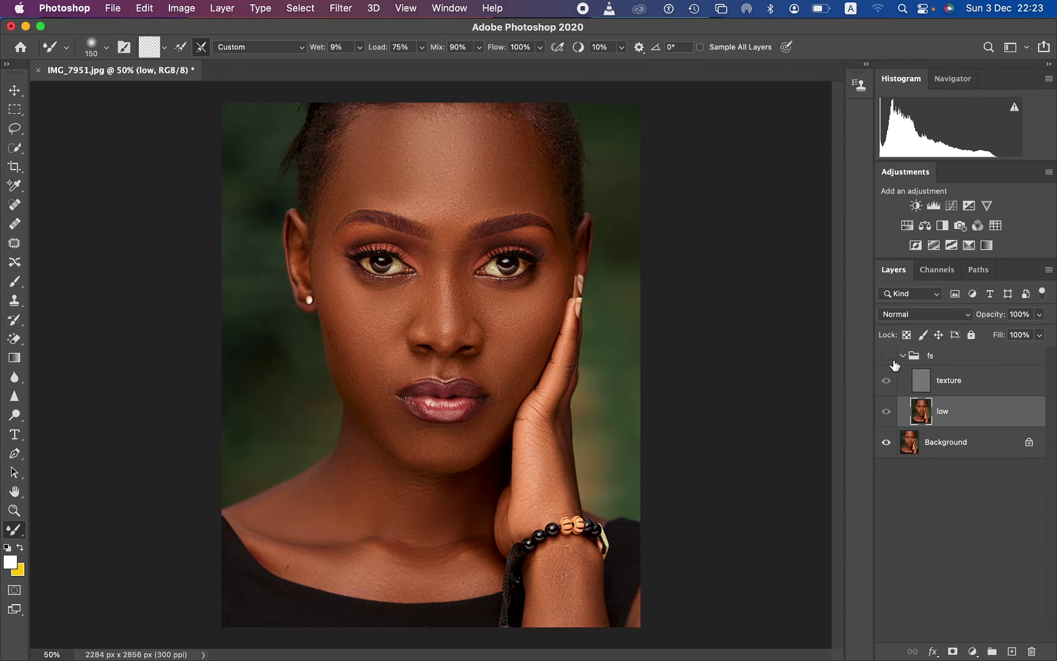
click(891, 358)
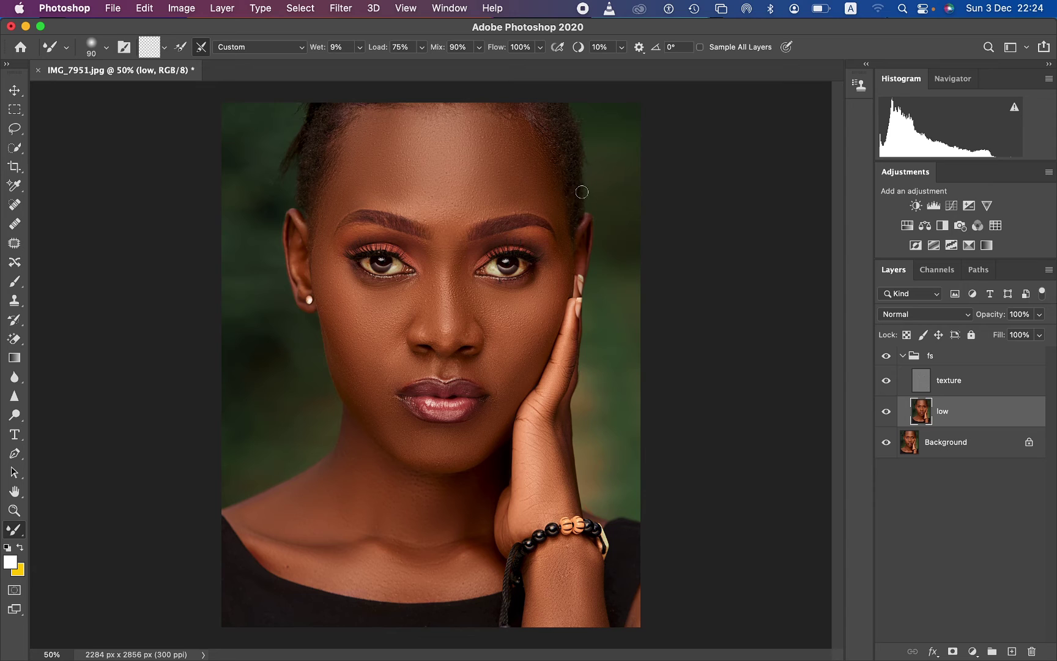
Blend the temple above the raised hand with a 90 px brush and check it against the original photo
mouse_move(568, 214)
mouse_down()
mouse_move(560, 220)
mouse_move(567, 260)
mouse_move(544, 242)
mouse_move(548, 255)
mouse_up()
click(887, 361)
click(887, 361)
click(886, 363)
click(885, 365)
click(884, 367)
Outline the forehead skin between the hairline and the eyebrows with a freehand Lasso selection
click(15, 131)
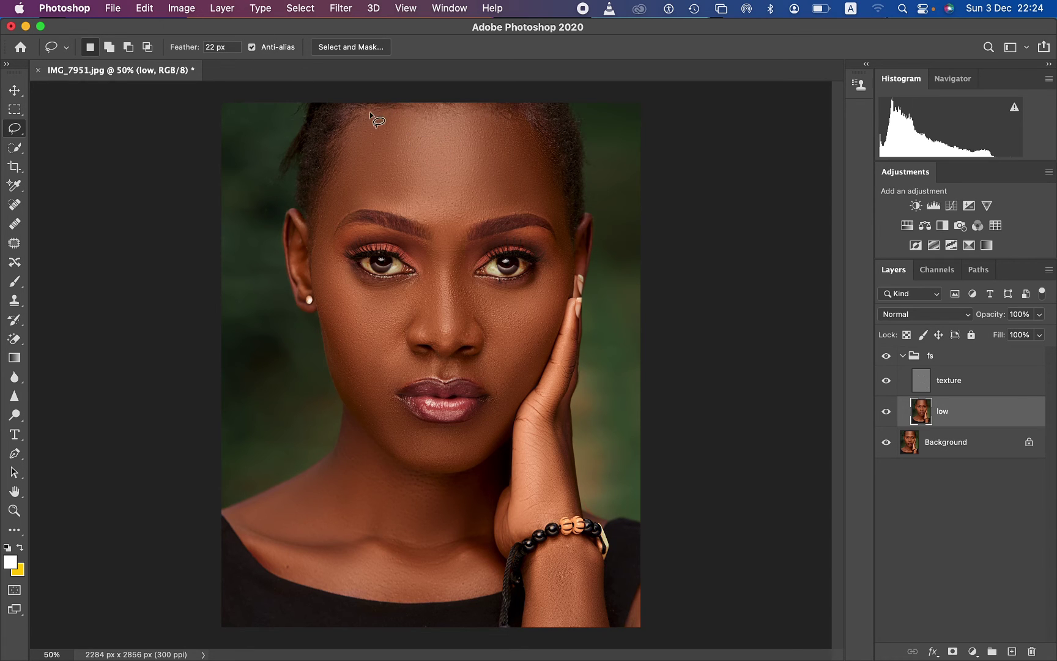
mouse_move(365, 108)
mouse_down()
mouse_move(324, 209)
mouse_move(398, 208)
mouse_move(408, 222)
mouse_move(422, 211)
mouse_up()
click(455, 160)
mouse_move(374, 108)
mouse_down()
mouse_move(519, 125)
mouse_move(542, 156)
mouse_move(556, 214)
mouse_move(492, 213)
mouse_move(454, 234)
mouse_move(369, 202)
mouse_move(329, 224)
mouse_move(328, 183)
mouse_move(374, 108)
mouse_up()
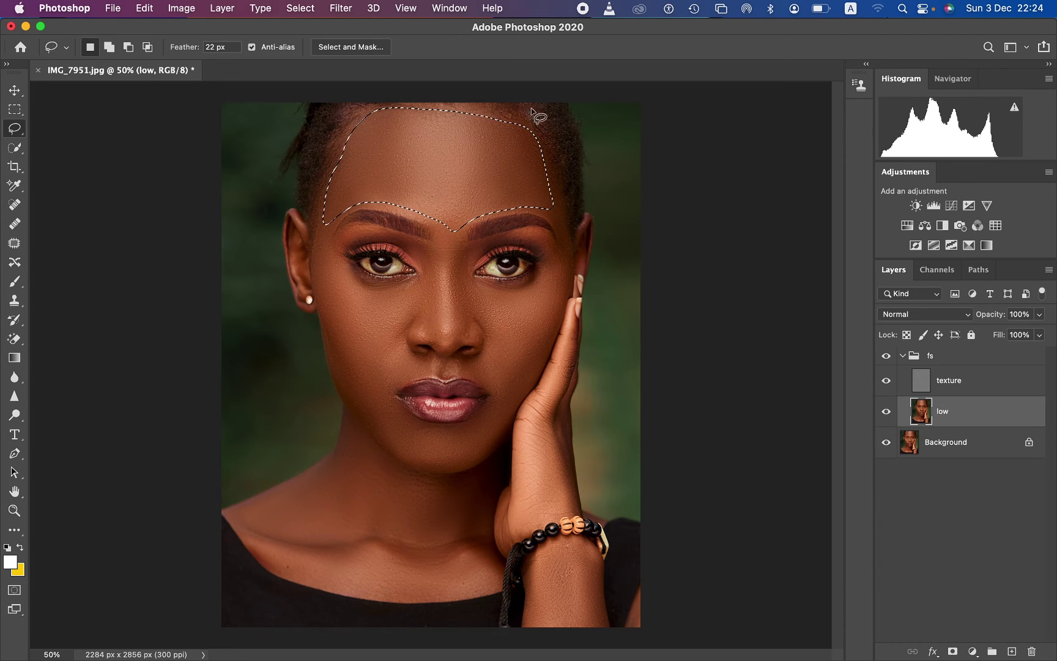
Apply a Gaussian Blur with a radius of 21 pixels to the selected forehead on the low layer
click(340, 8)
mouse_move(385, 177)
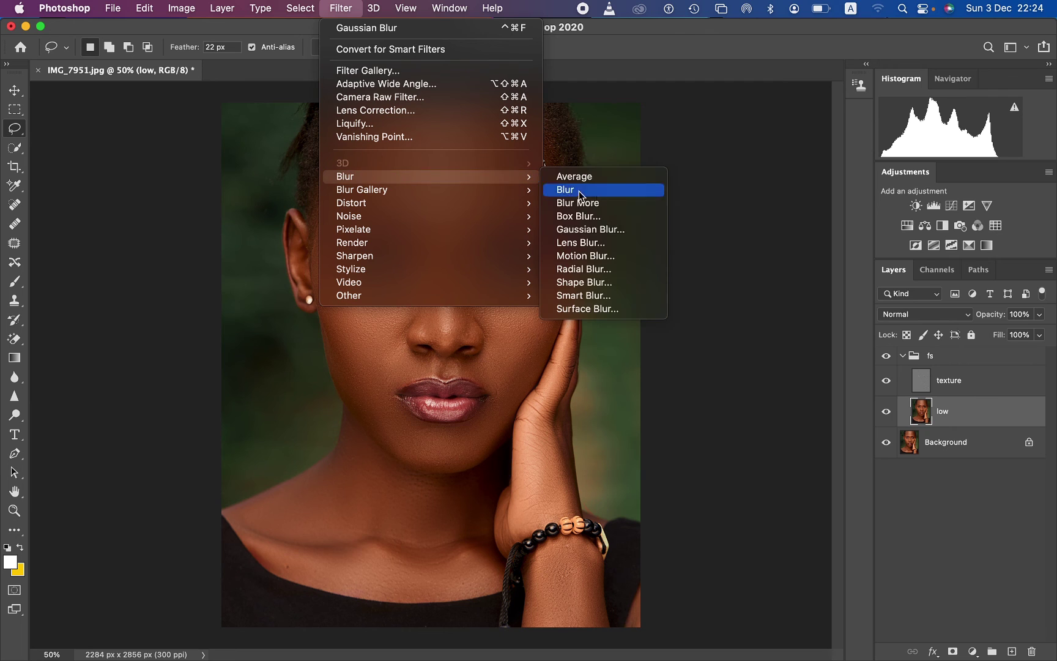
click(609, 231)
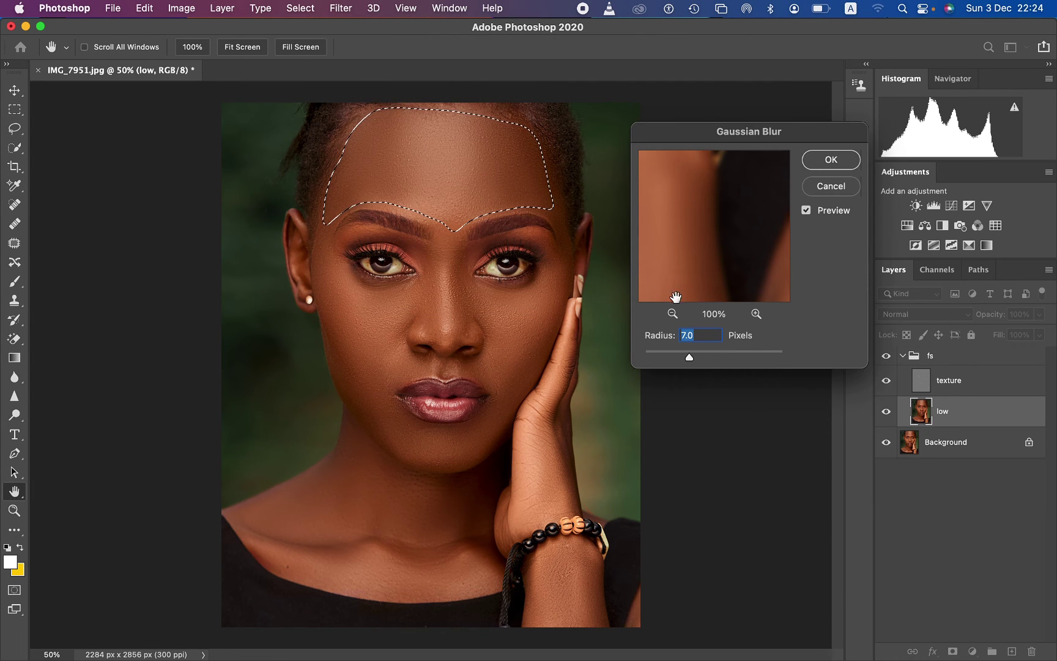
drag(689, 360, 712, 361)
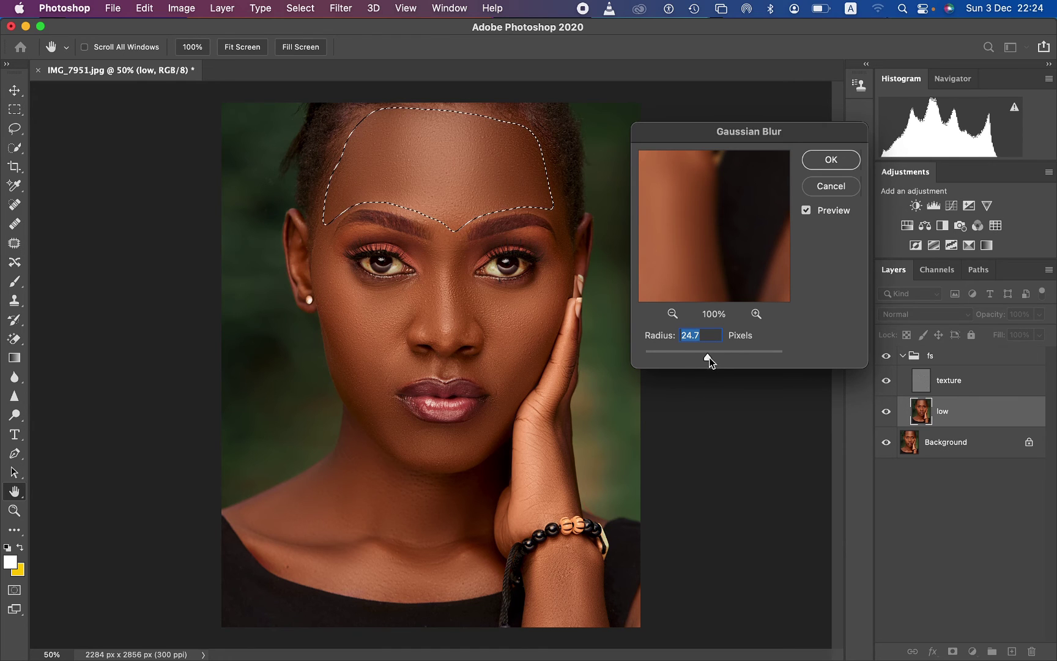
drag(709, 358, 704, 359)
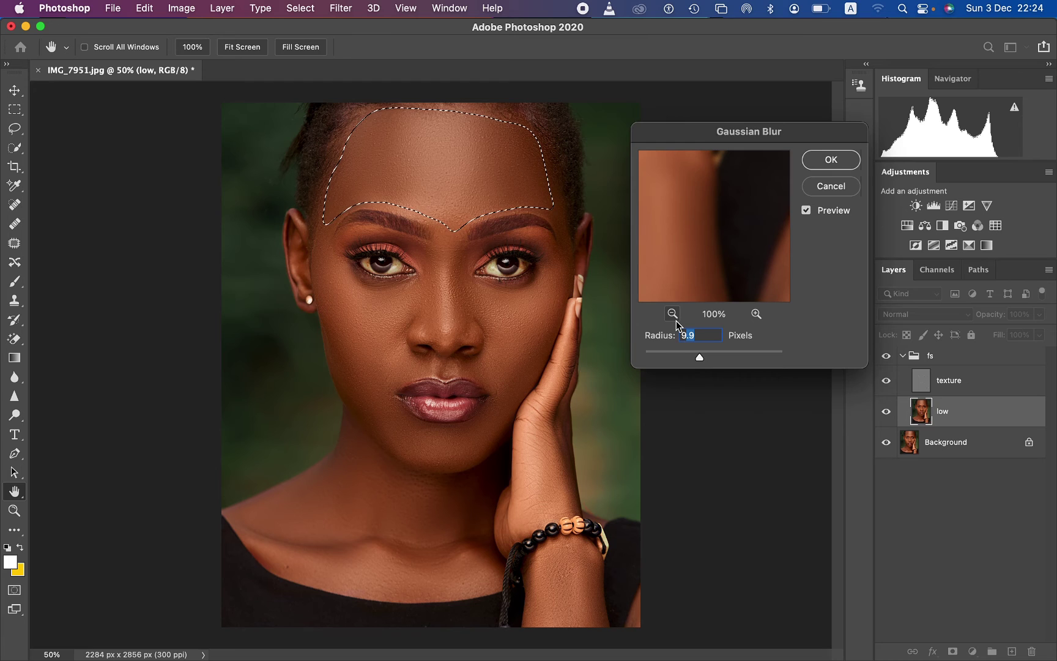
text(97)
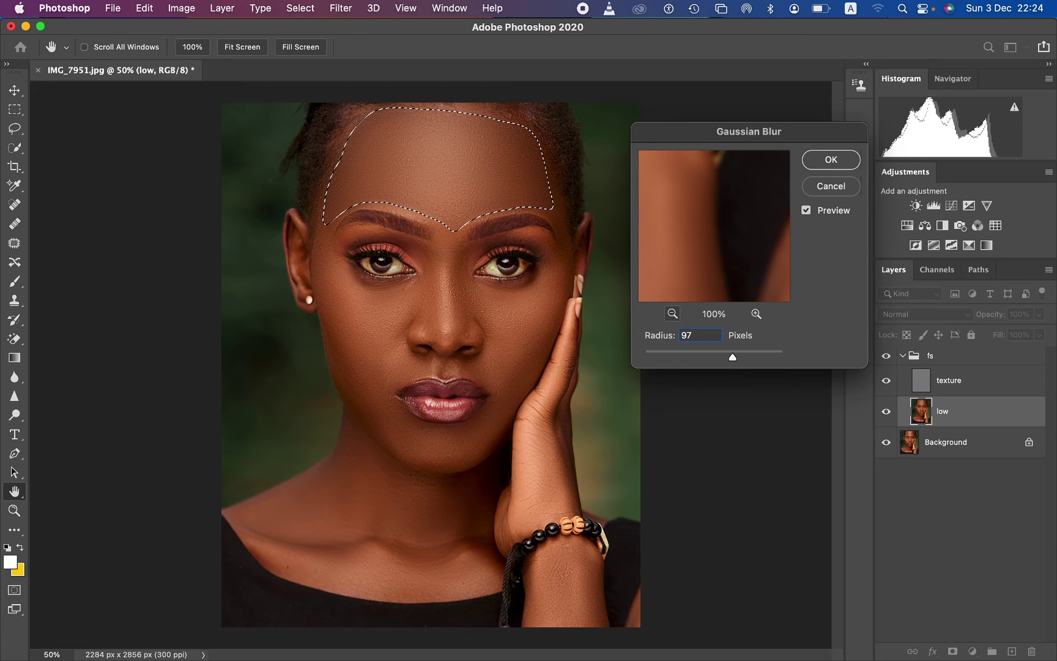
key(BackSpace)
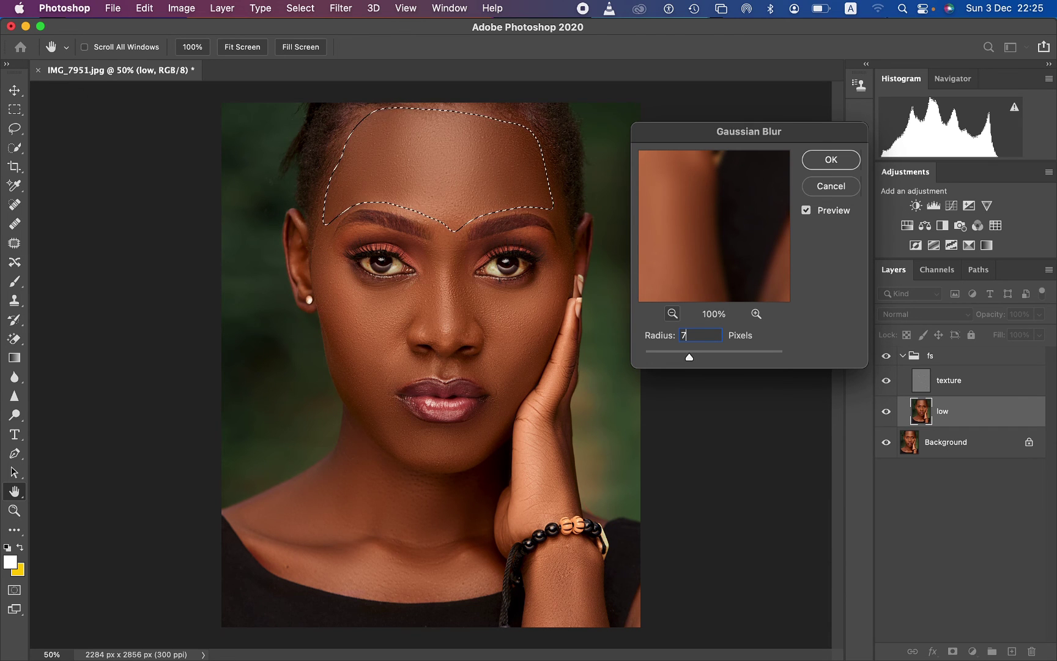
text(21)
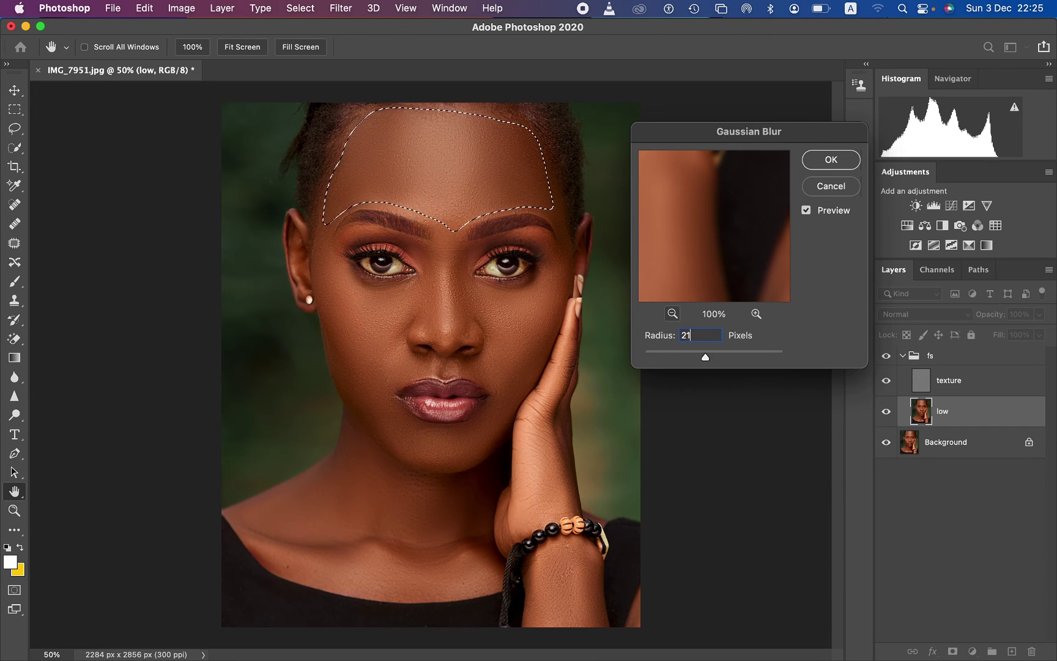
click(827, 161)
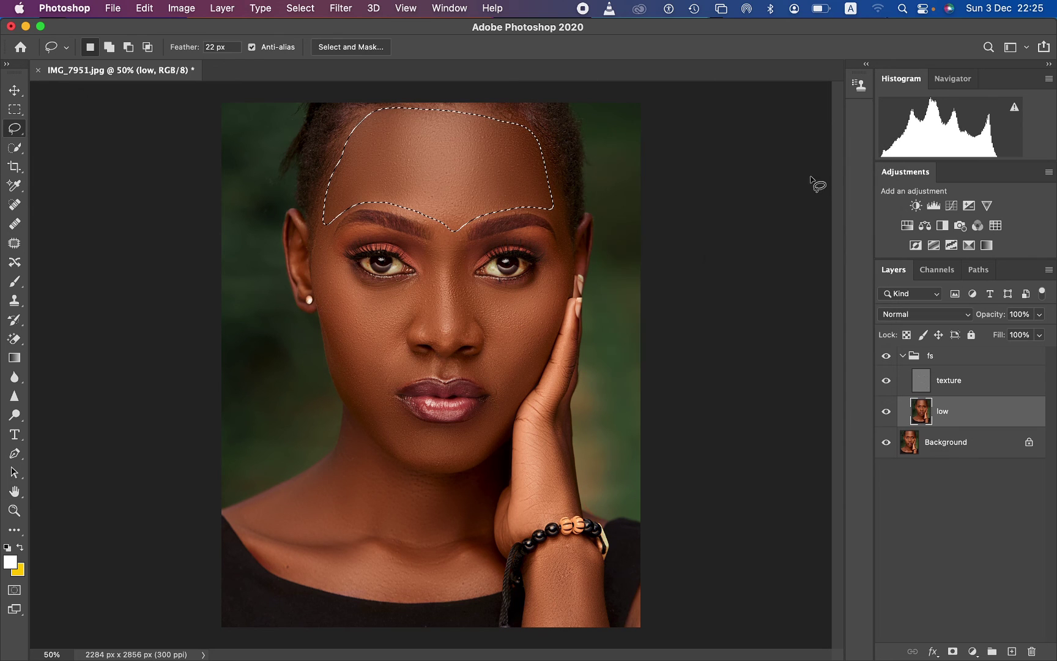
Lasso the cheek beside the raised hand below the eye and apply a 21-pixel Gaussian Blur to it
click(483, 287)
mouse_move(483, 287)
mouse_down()
mouse_move(524, 284)
mouse_move(550, 267)
mouse_move(545, 247)
mouse_move(562, 304)
mouse_move(524, 370)
mouse_move(484, 323)
mouse_move(474, 283)
mouse_up()
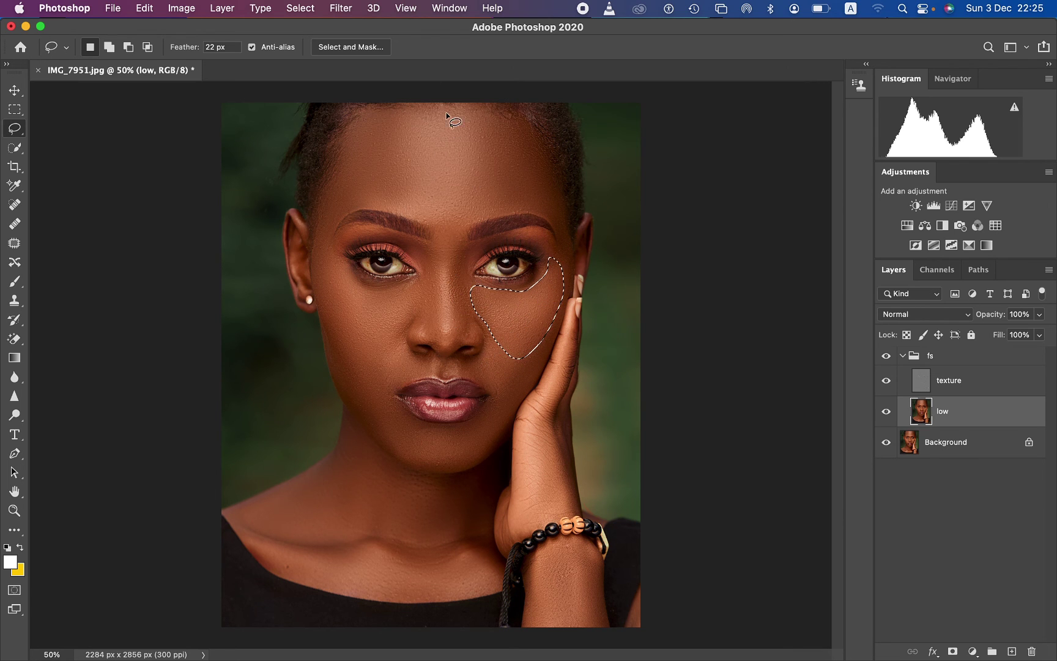
click(341, 8)
mouse_move(386, 177)
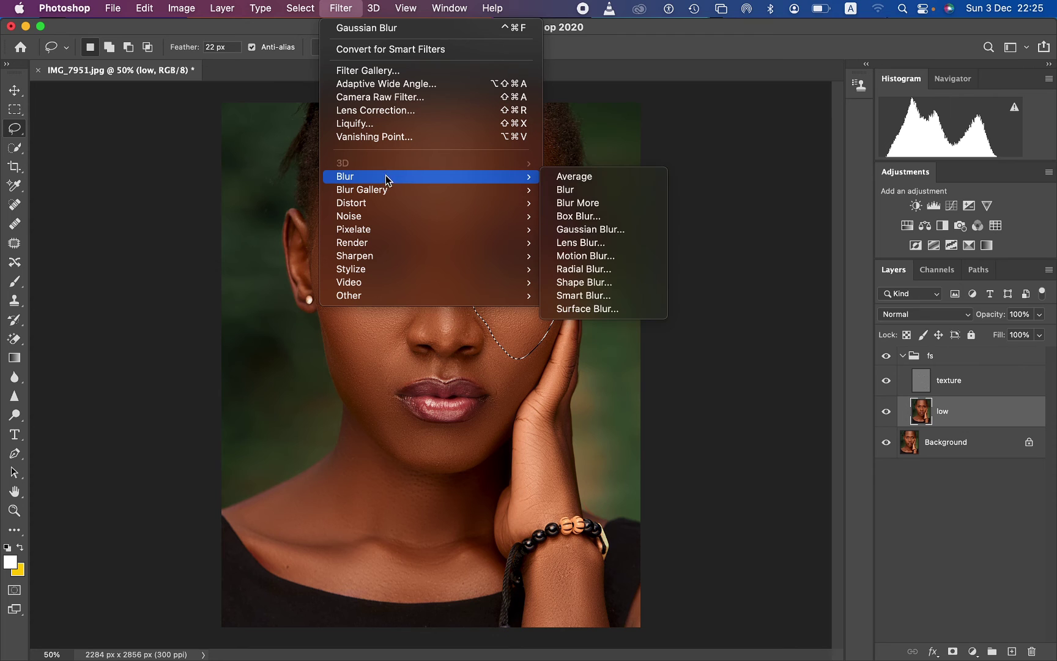
click(607, 232)
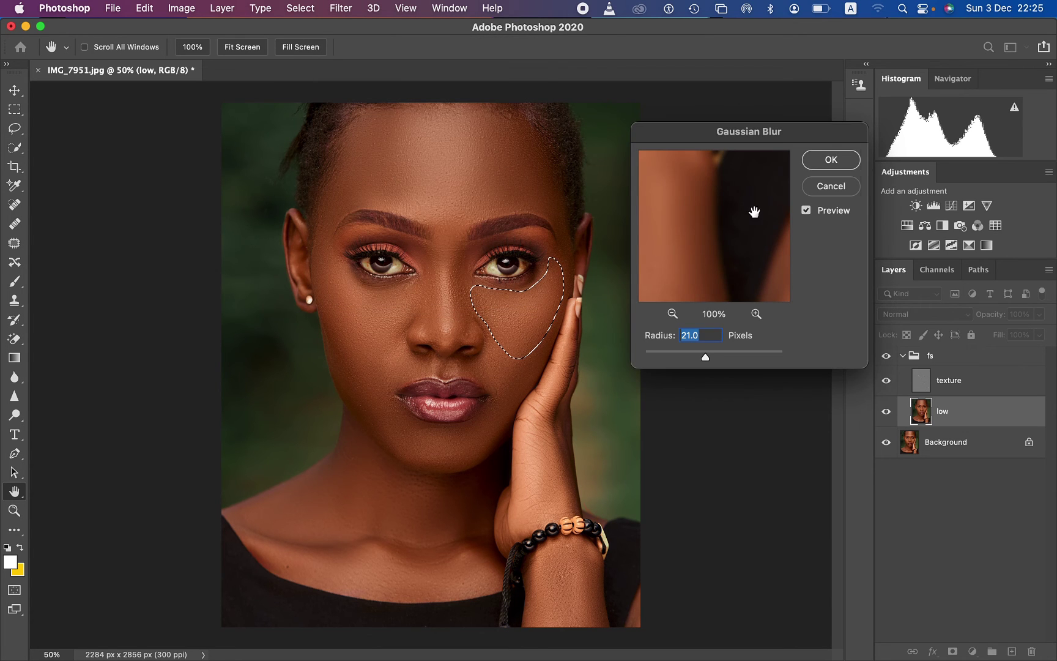
click(830, 161)
Lasso the cheek on the earring side below the eye and blur it with the same 21-pixel Gaussian Blur
mouse_move(319, 255)
mouse_down()
mouse_move(370, 289)
mouse_move(427, 281)
mouse_move(410, 322)
mouse_move(375, 356)
mouse_move(350, 341)
mouse_move(319, 256)
mouse_up()
click(331, 7)
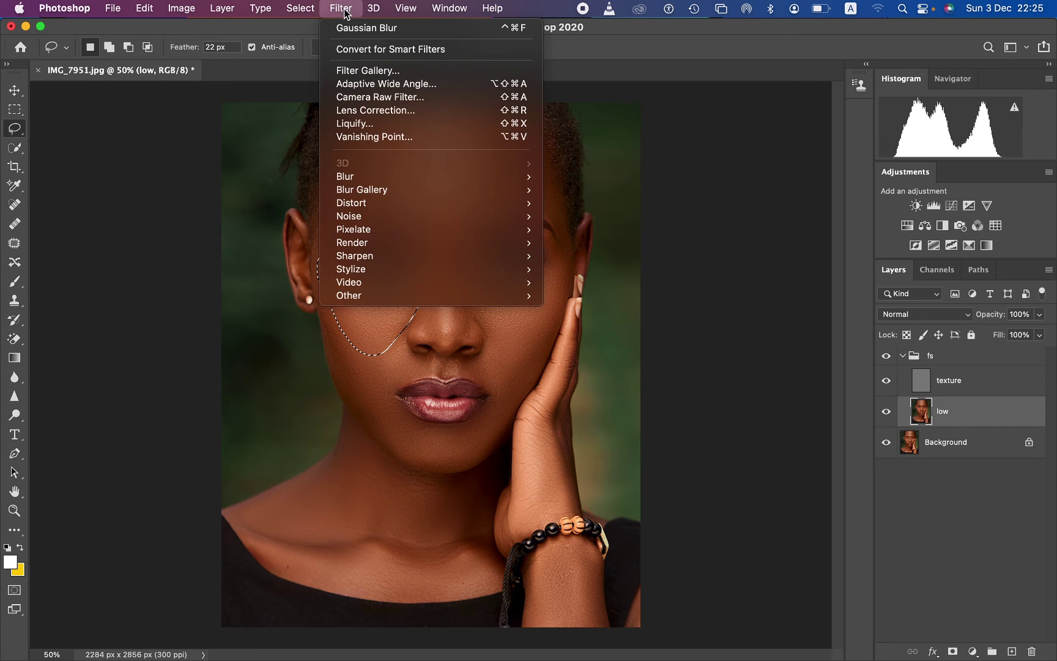
mouse_move(391, 176)
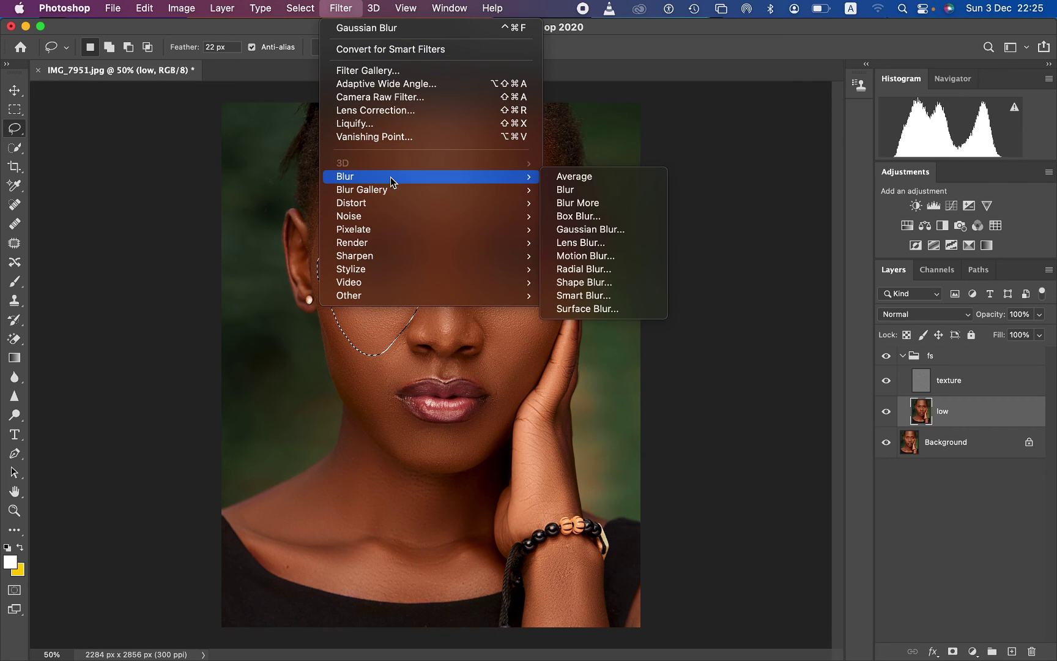
click(615, 229)
click(830, 166)
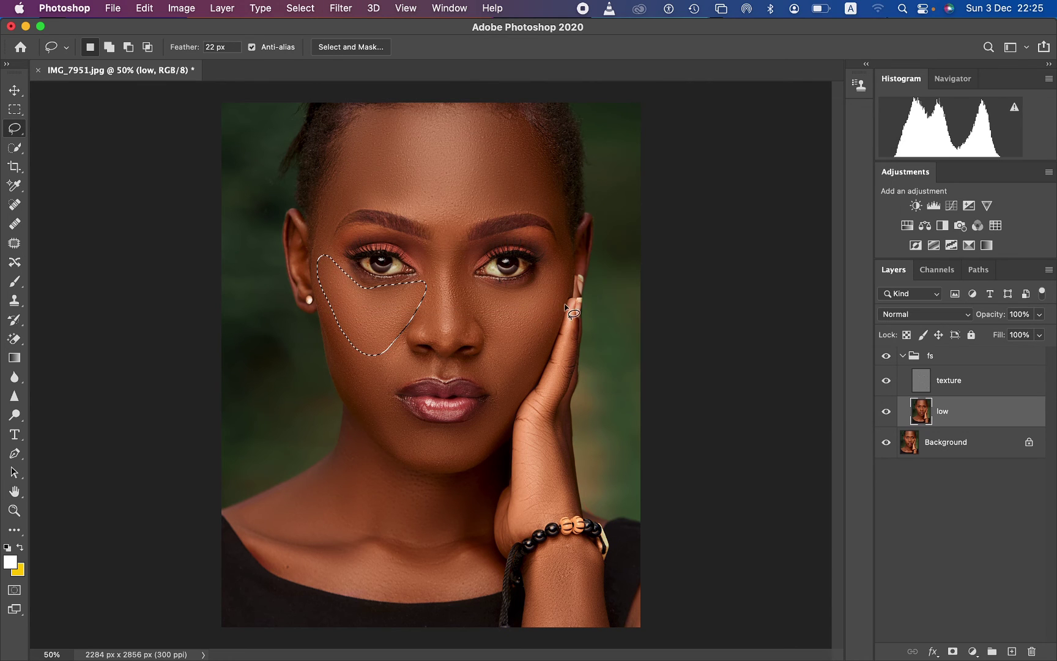
Lasso the lower cheek between the mouth and the raised hand and apply a 21-pixel Gaussian Blur to it
click(537, 319)
mouse_move(513, 329)
mouse_down()
mouse_move(478, 369)
mouse_move(498, 413)
mouse_move(524, 385)
mouse_move(548, 324)
mouse_up()
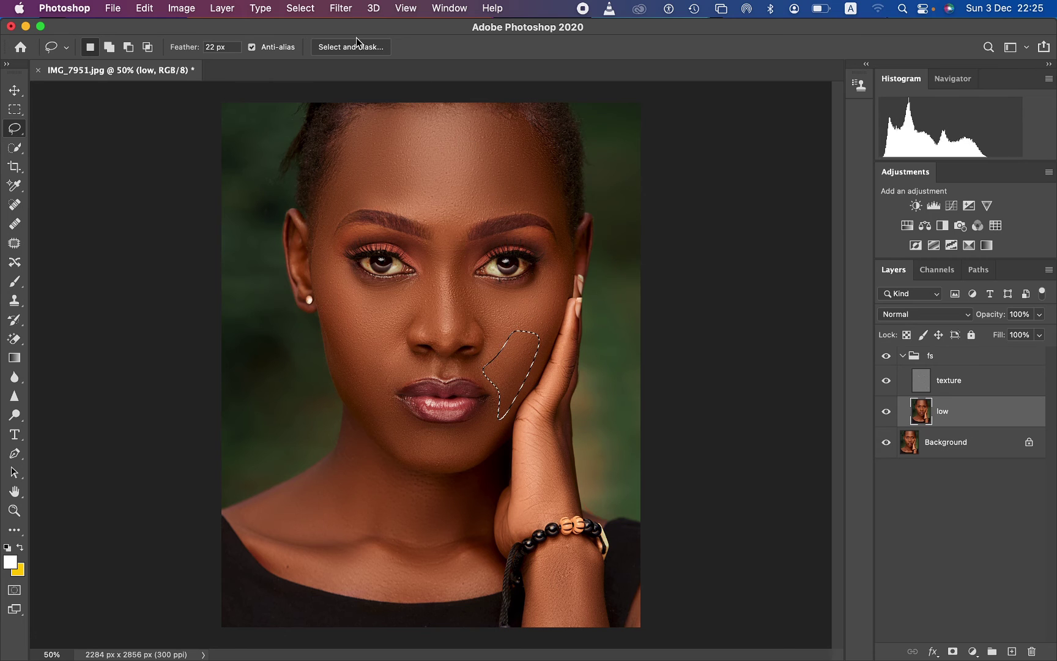
click(341, 8)
mouse_move(490, 176)
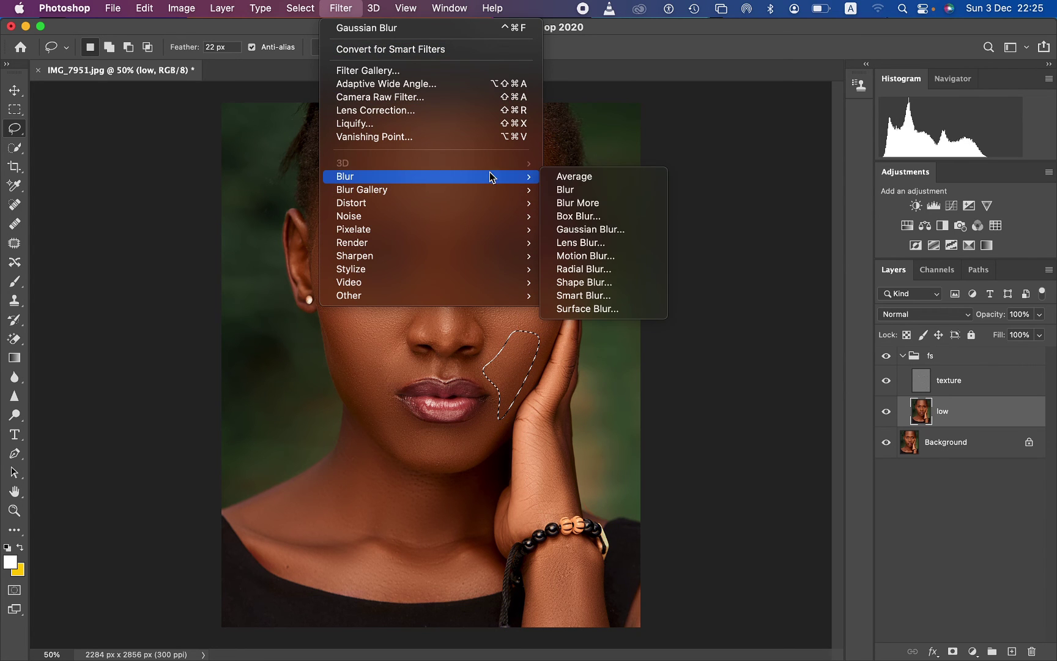
click(606, 231)
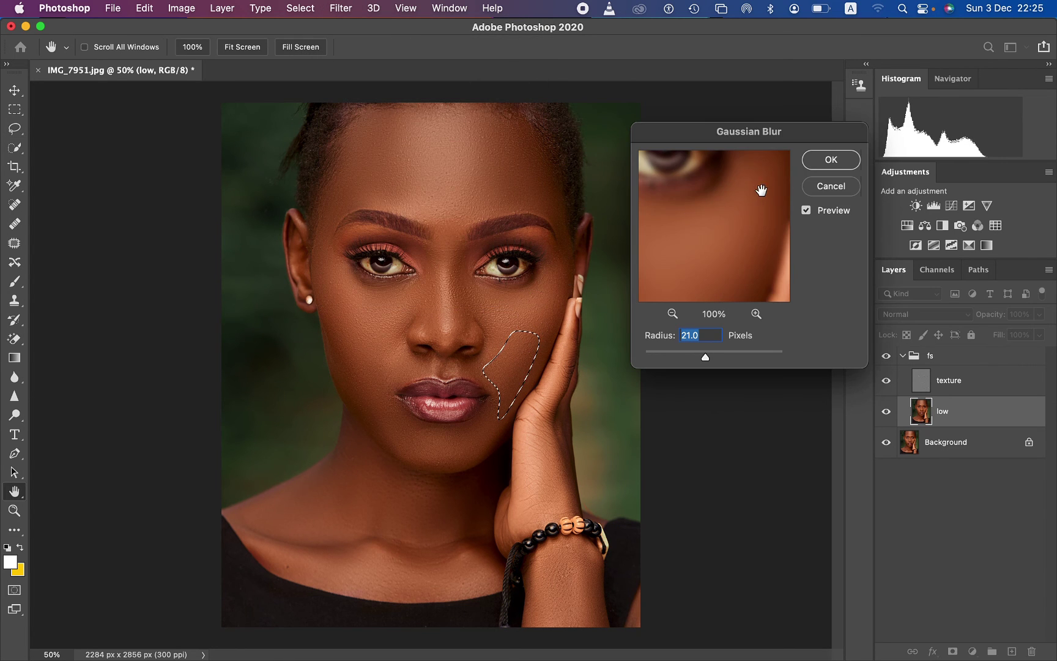
click(830, 160)
Lasso the earring-side skin from the lower cheek around the mouth to the chin, blur it by 21 pixels, and deselect
mouse_move(384, 349)
mouse_down()
mouse_move(383, 392)
mouse_move(433, 435)
mouse_move(464, 442)
mouse_move(463, 452)
mouse_move(418, 453)
mouse_move(383, 420)
mouse_move(346, 347)
mouse_move(379, 330)
mouse_move(398, 361)
mouse_up()
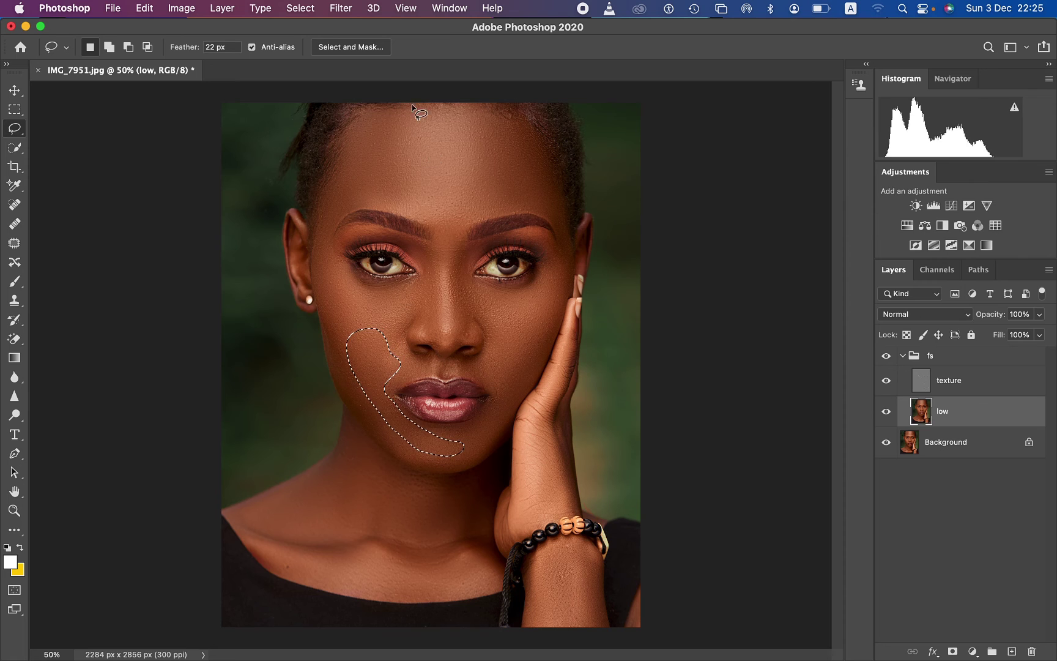
click(341, 8)
mouse_move(377, 180)
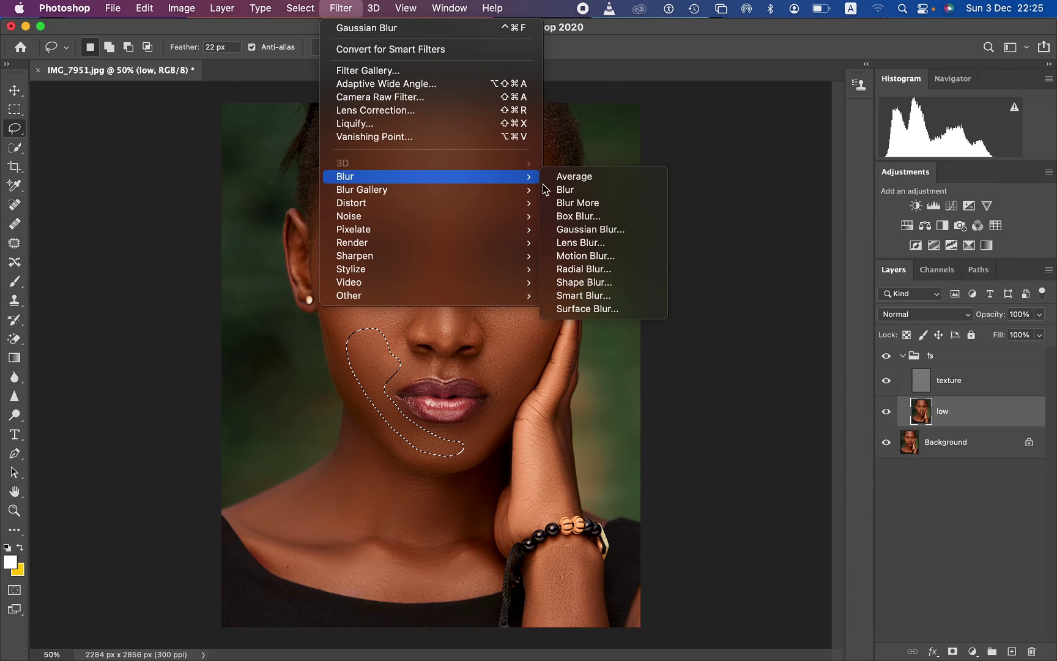
click(603, 231)
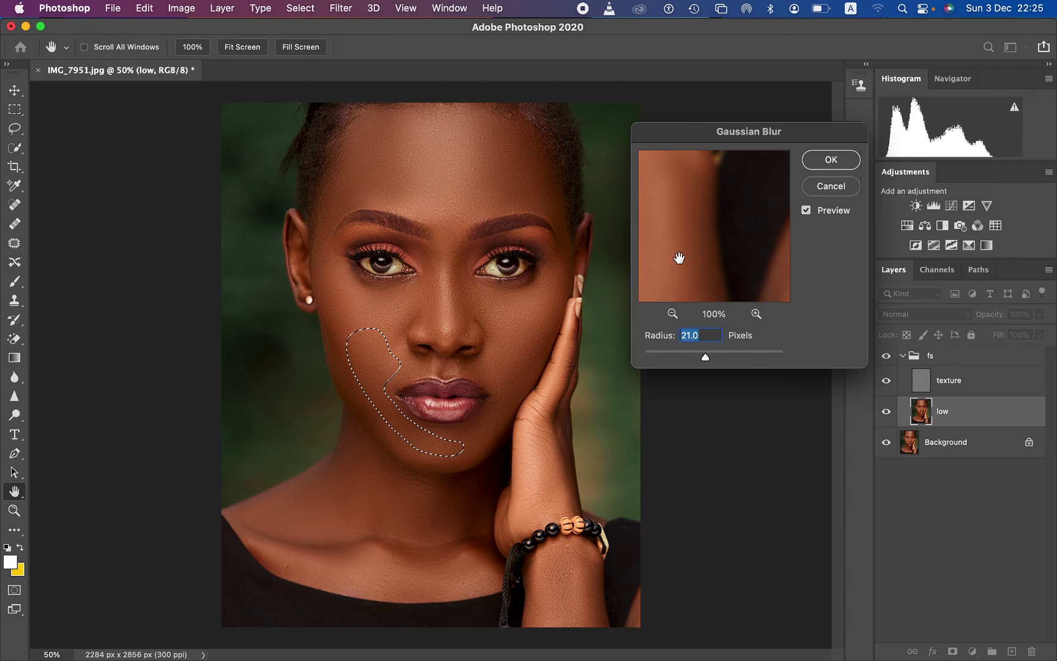
click(829, 162)
key(cmd+d)
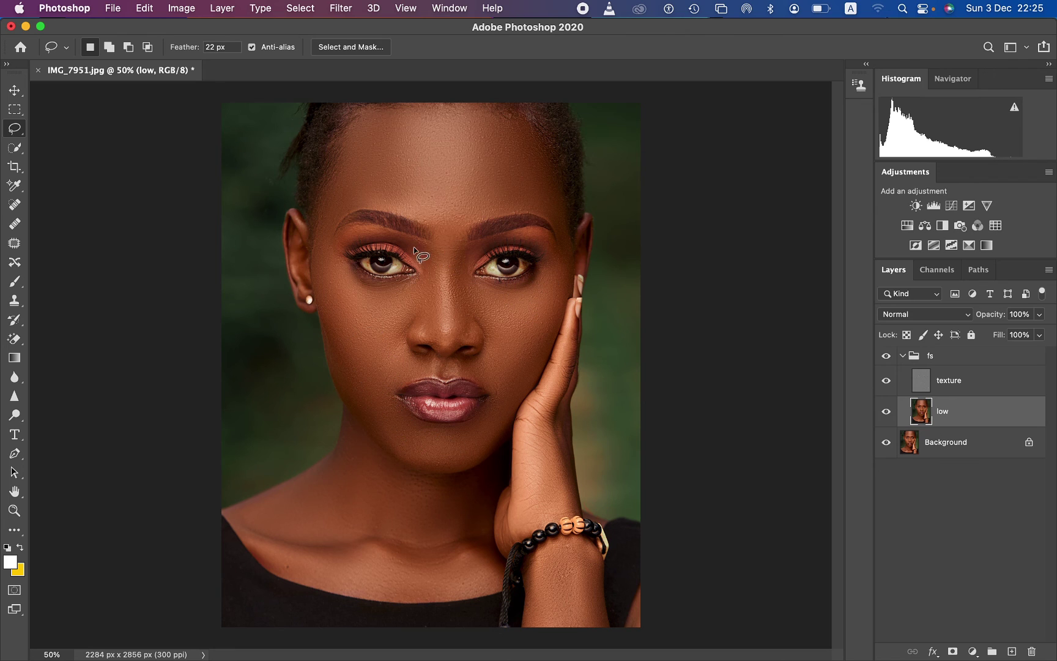
Lasso the earring-side flank of the nose from the inner eye to the nostril, apply the same Gaussian Blur, and deselect
mouse_move(409, 243)
mouse_down()
mouse_move(435, 281)
mouse_move(438, 339)
mouse_move(406, 309)
mouse_move(422, 275)
mouse_move(409, 247)
mouse_up()
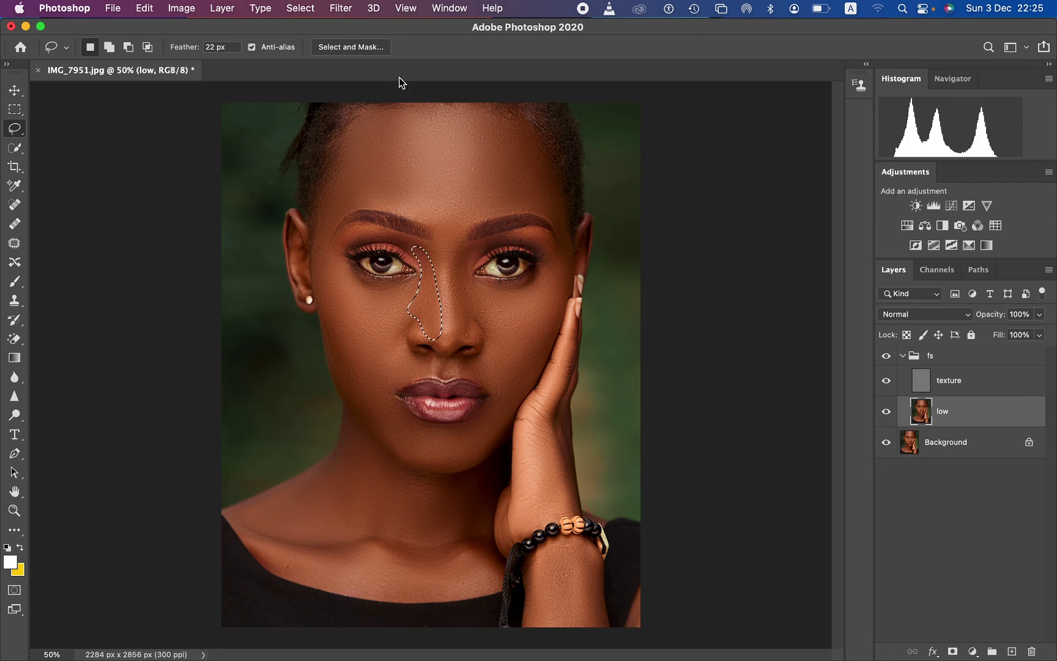
click(341, 8)
mouse_move(389, 181)
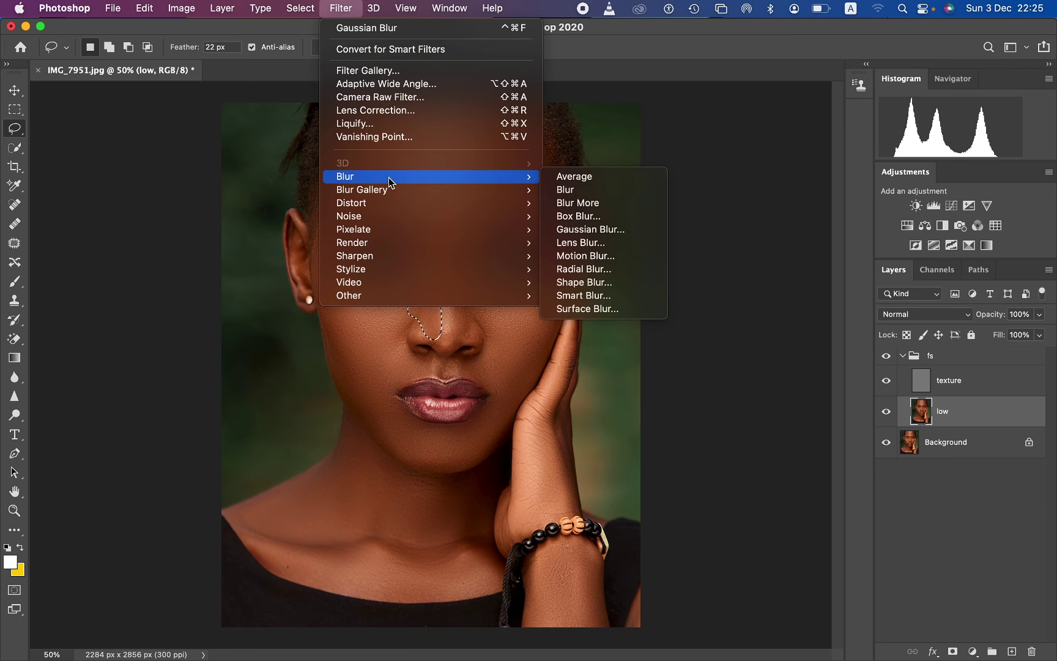
click(589, 229)
key(Return)
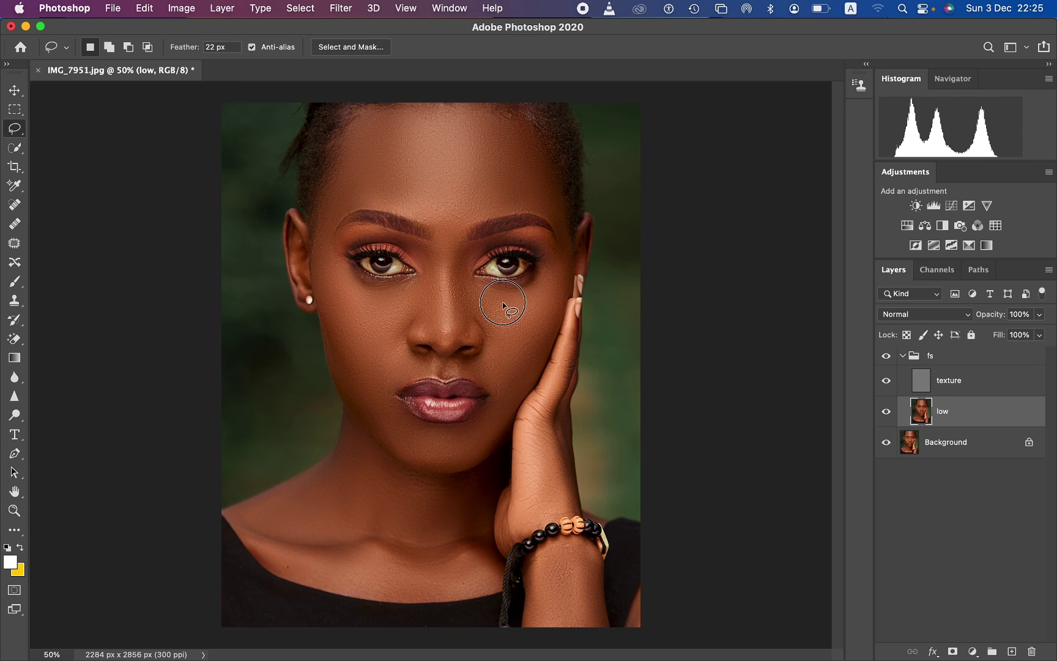
key(cmd+d)
Lasso the flank of the nose facing the raised hand and apply the same Gaussian Blur to it
mouse_move(474, 248)
mouse_down()
mouse_move(460, 287)
mouse_move(461, 341)
mouse_move(487, 282)
mouse_move(485, 242)
mouse_move(476, 248)
mouse_up()
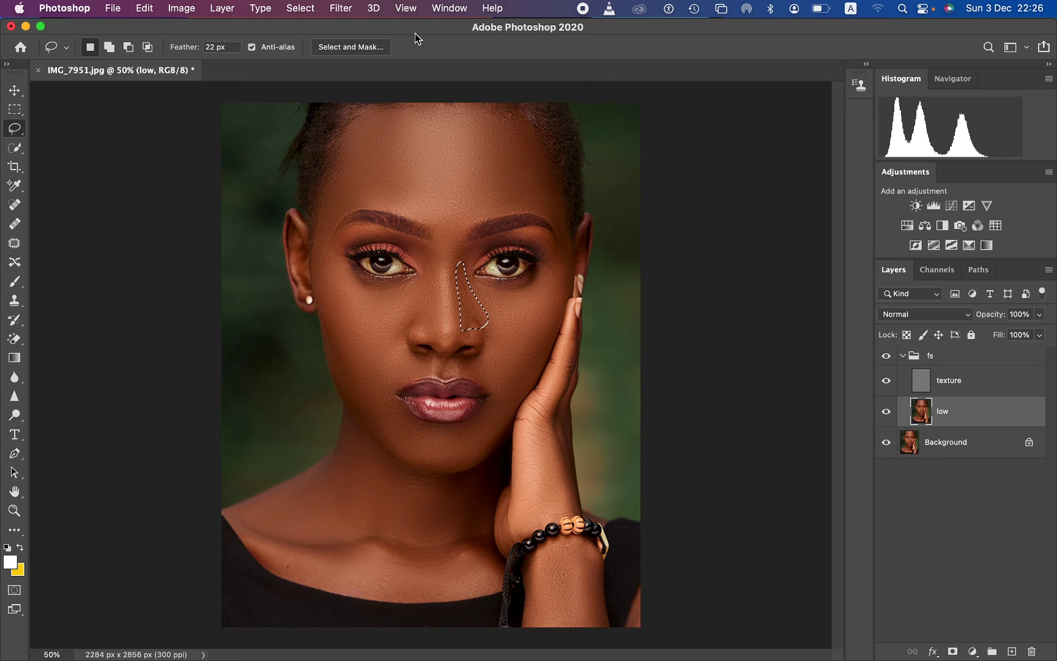
click(343, 8)
mouse_move(387, 177)
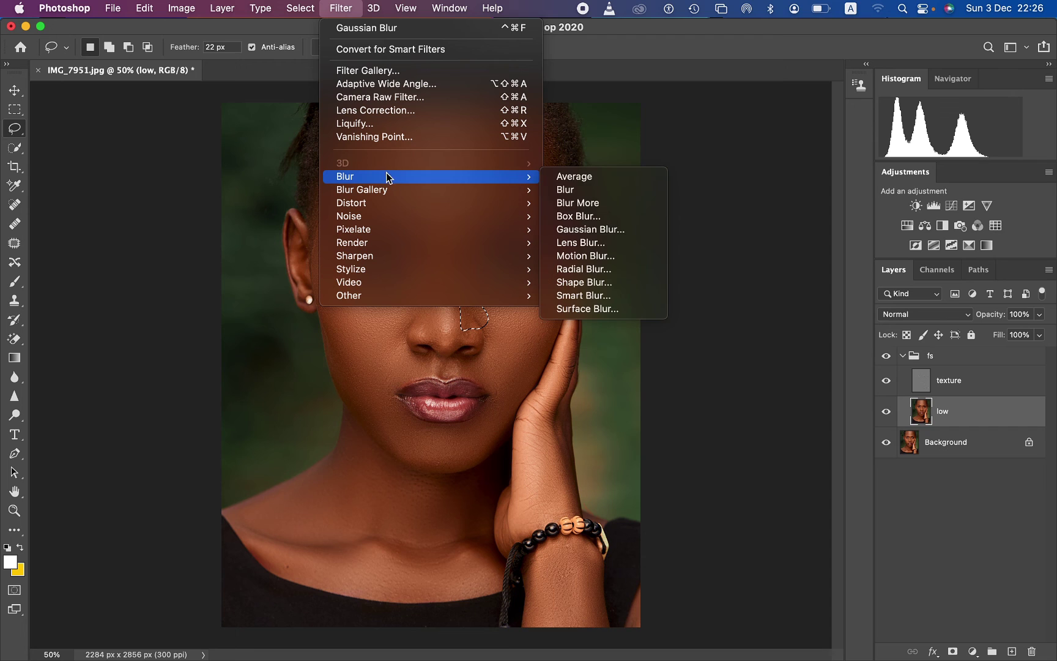
click(592, 229)
click(829, 162)
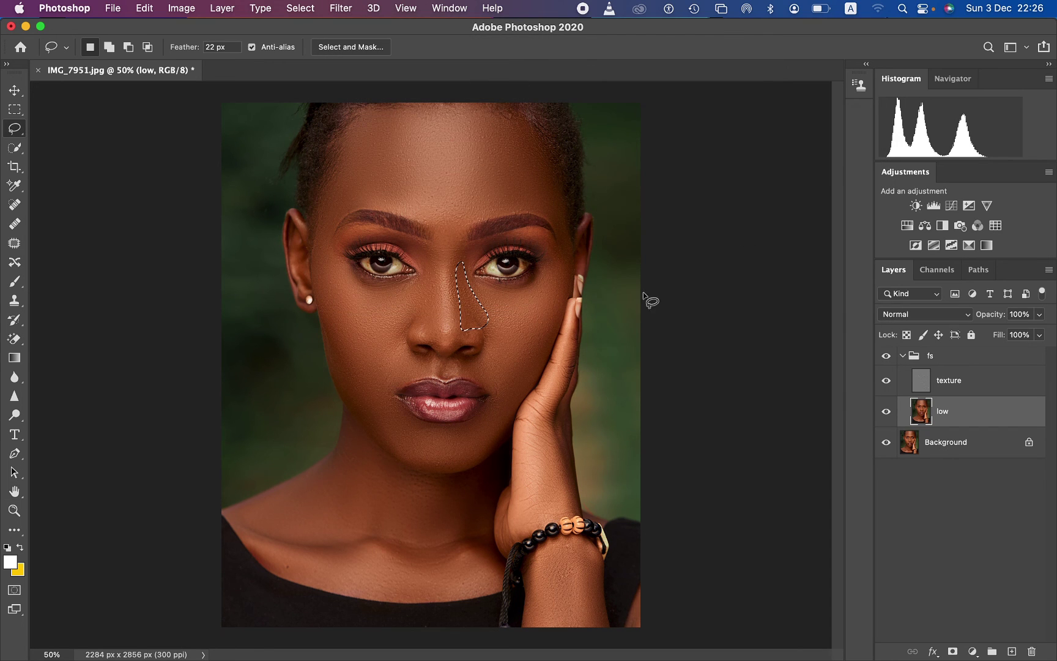
Lasso the skin between the nostril and the mouth corner on the hand side, apply the same Gaussian Blur, and deselect
mouse_move(488, 353)
mouse_down()
mouse_move(455, 366)
mouse_move(472, 384)
mouse_move(508, 364)
mouse_move(490, 354)
mouse_up()
click(340, 8)
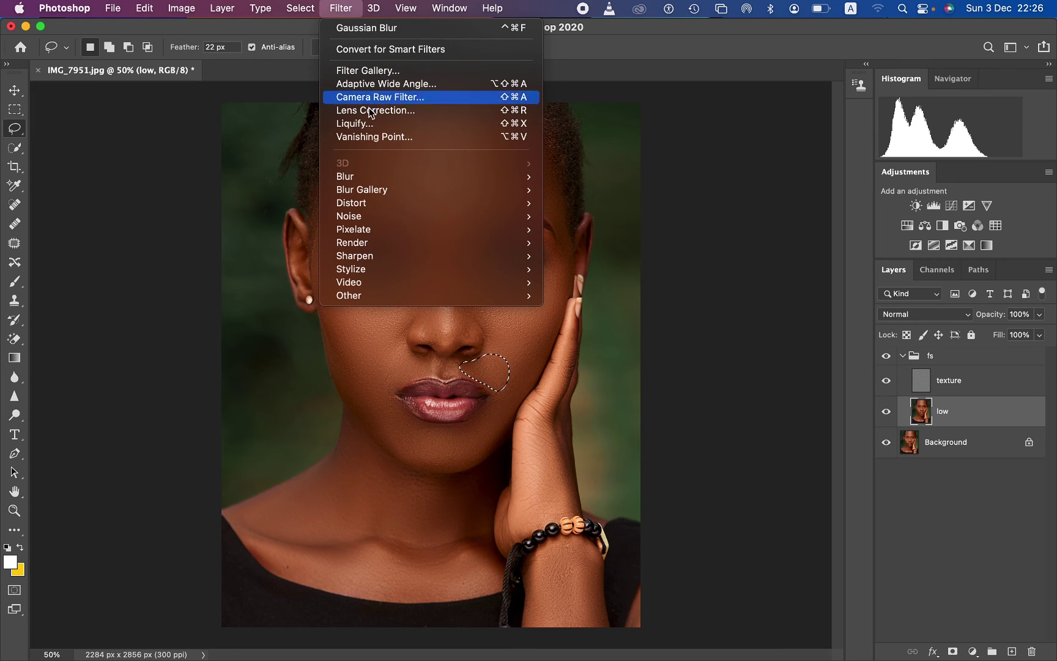
mouse_move(400, 177)
click(609, 231)
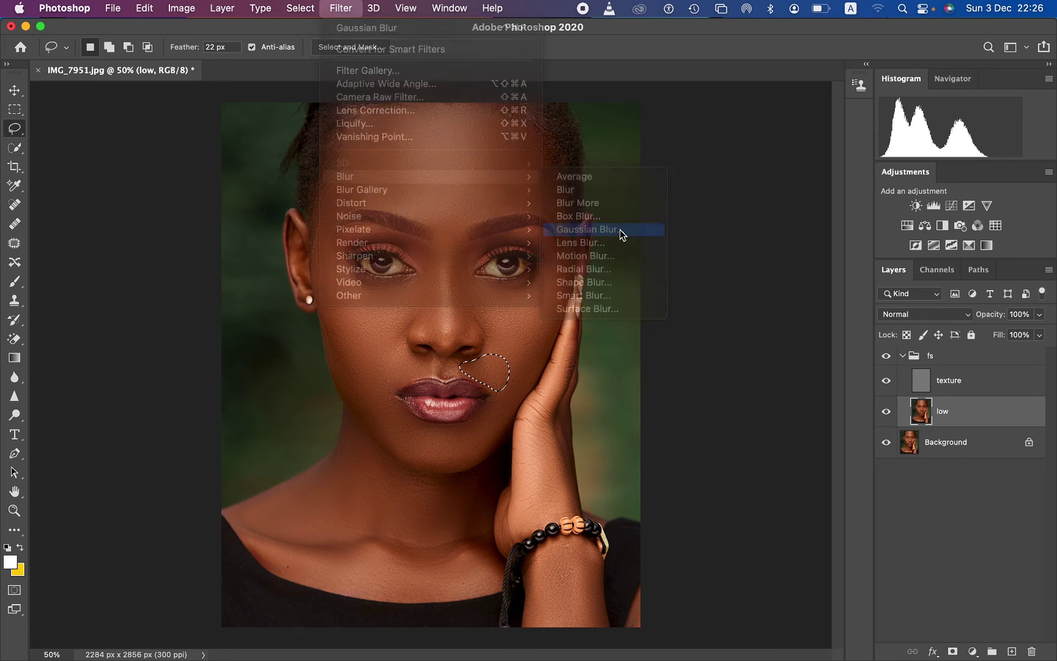
click(821, 160)
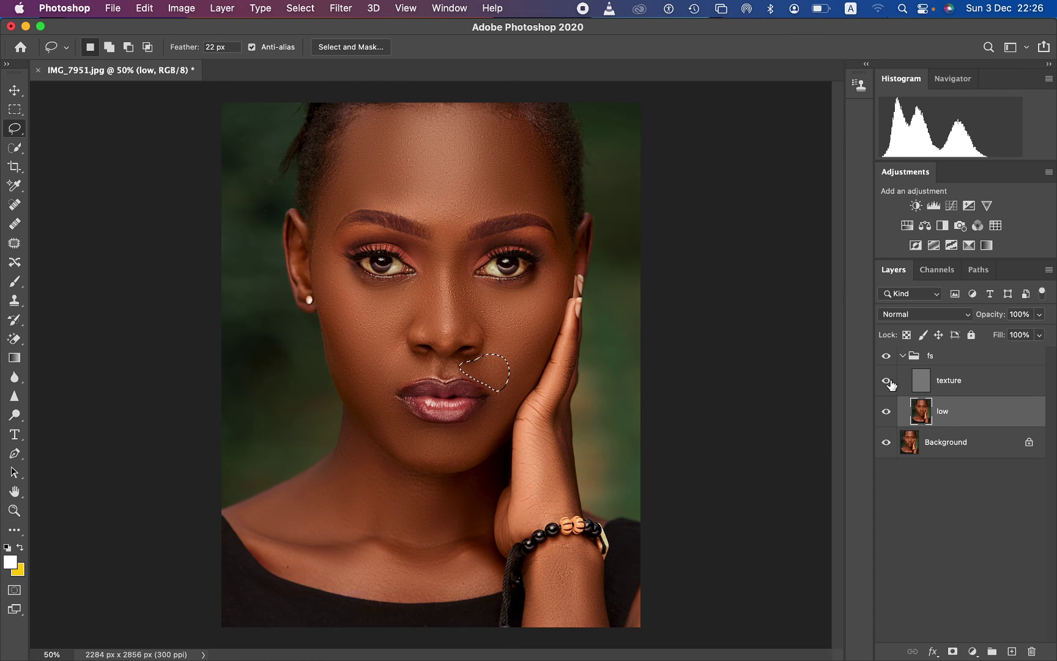
key(super+d)
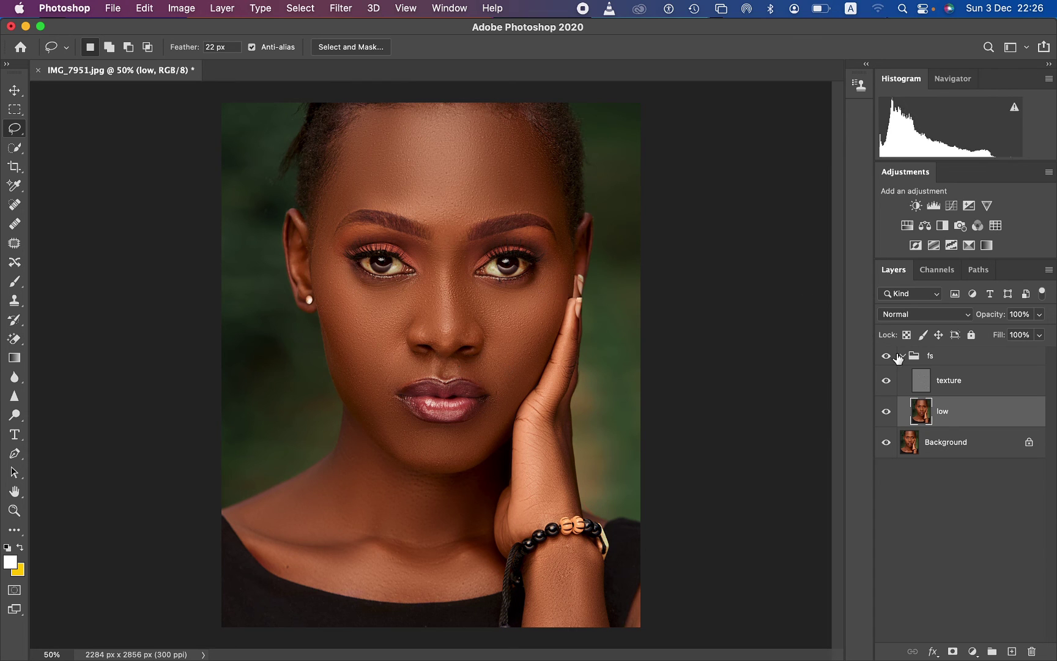
Toggle the fs group's visibility to compare the portrait before and after the low-layer smoothing
click(885, 357)
click(886, 357)
click(886, 357)
click(886, 356)
Select the texture layer and set up the Clone Stamp tool with a soft brush reduced to 25 px
click(967, 389)
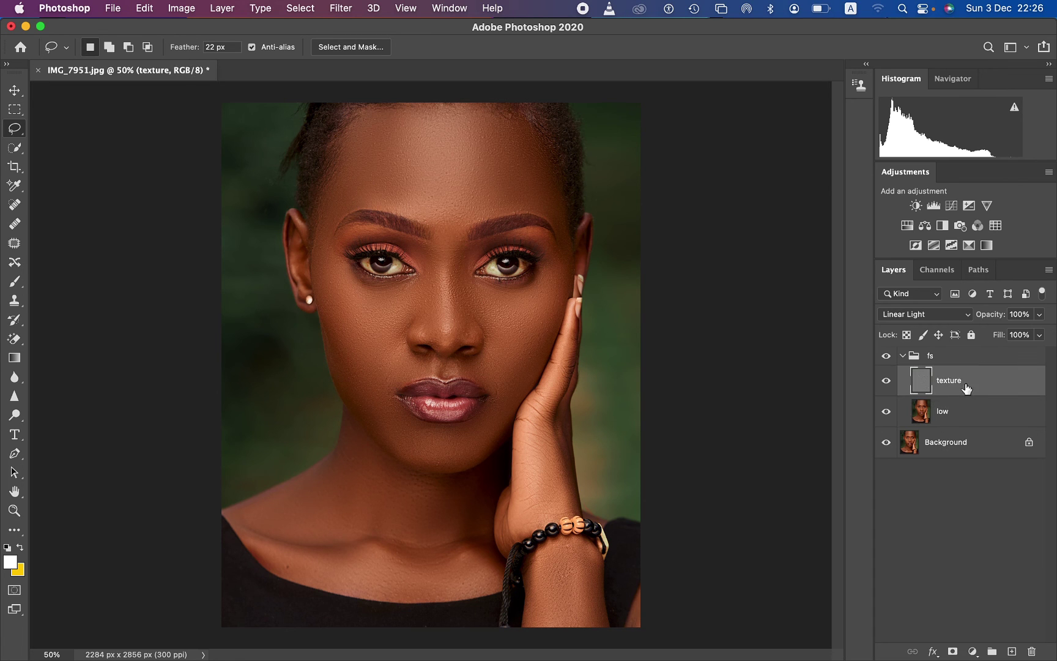
click(20, 300)
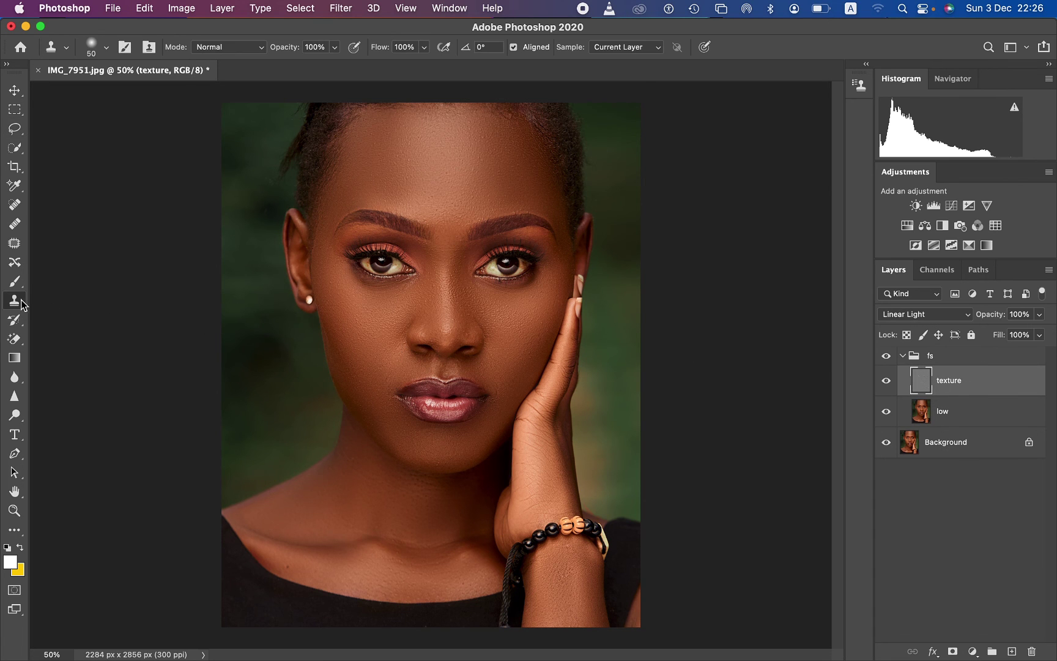
key(super+plus)
key(super+plus)
key(super+plus)
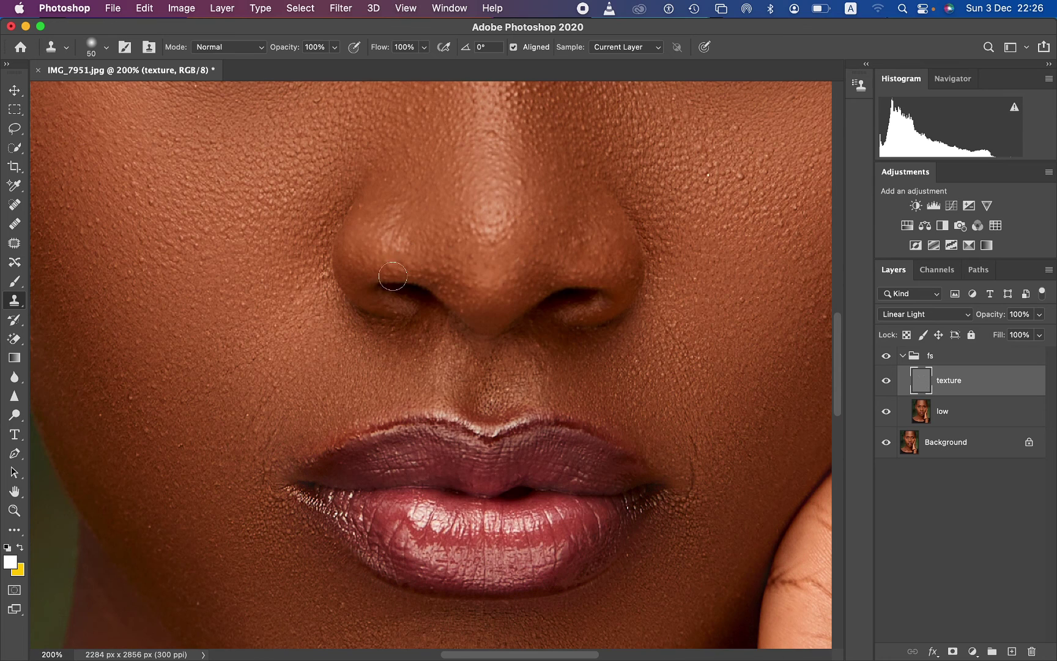
click(106, 47)
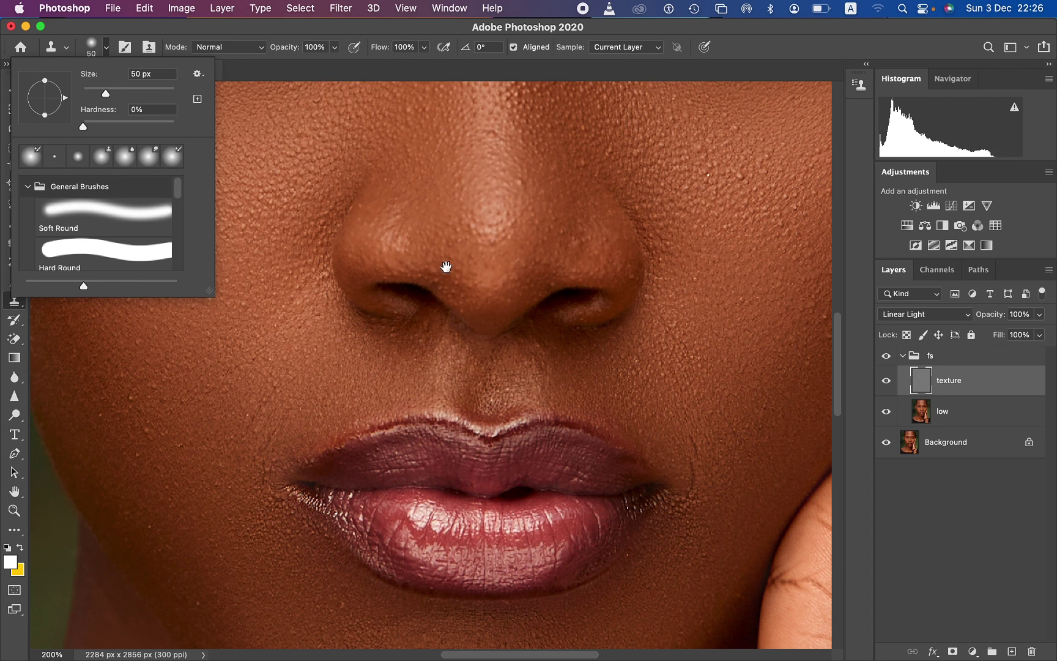
key(Escape)
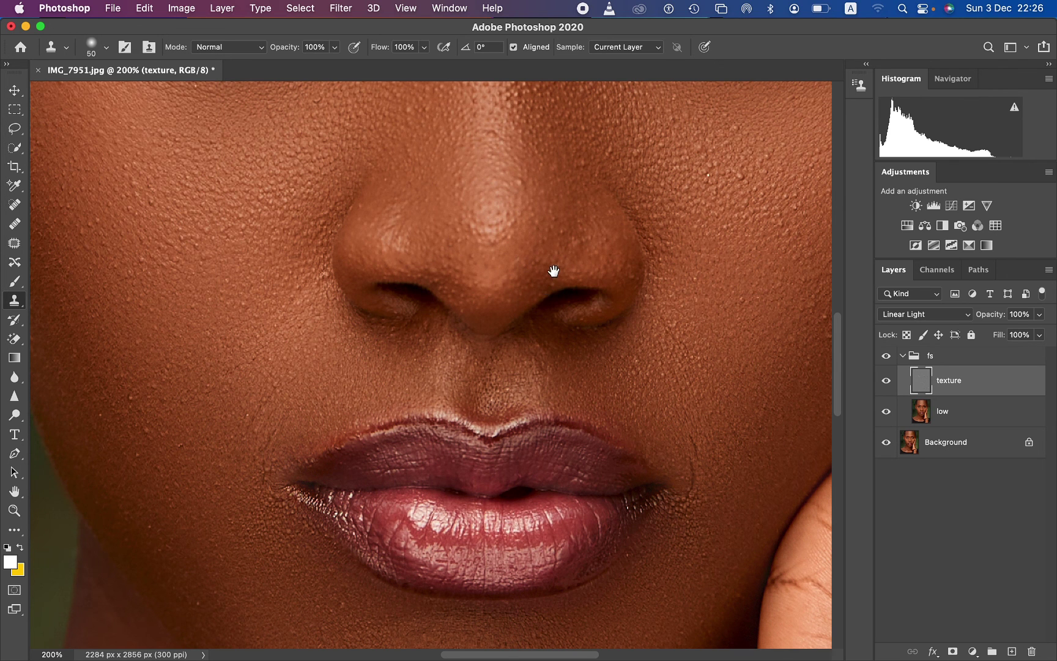
scroll(456, 366, up, 5)
scroll(507, 306, down, 8)
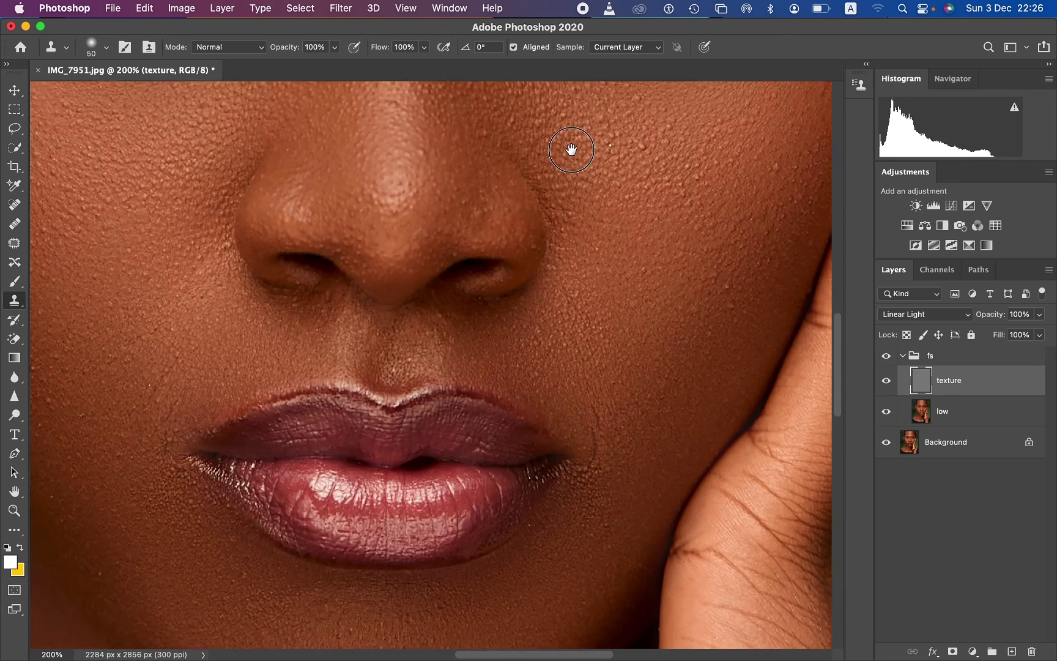
scroll(571, 149, down, 2)
key(bracketleft)
key(bracketleft)
key(bracketleft)
key(bracketleft)
key(bracketleft)
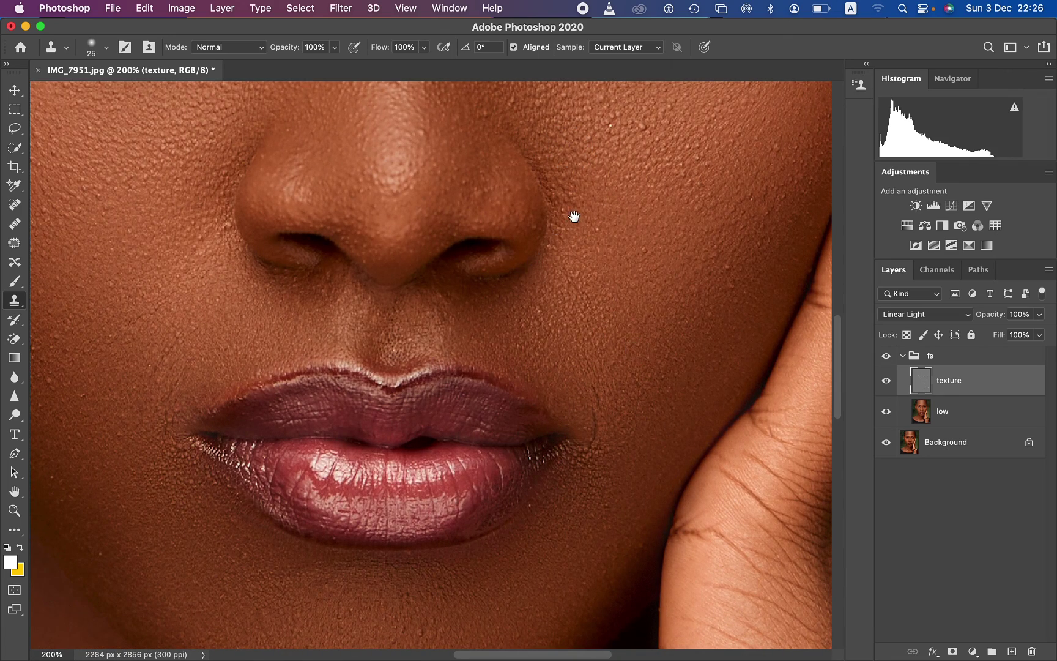
Sample clean skin texture above the eyebrows and clone it over the uneven bumps on the forehead
scroll(547, 366, up, 10)
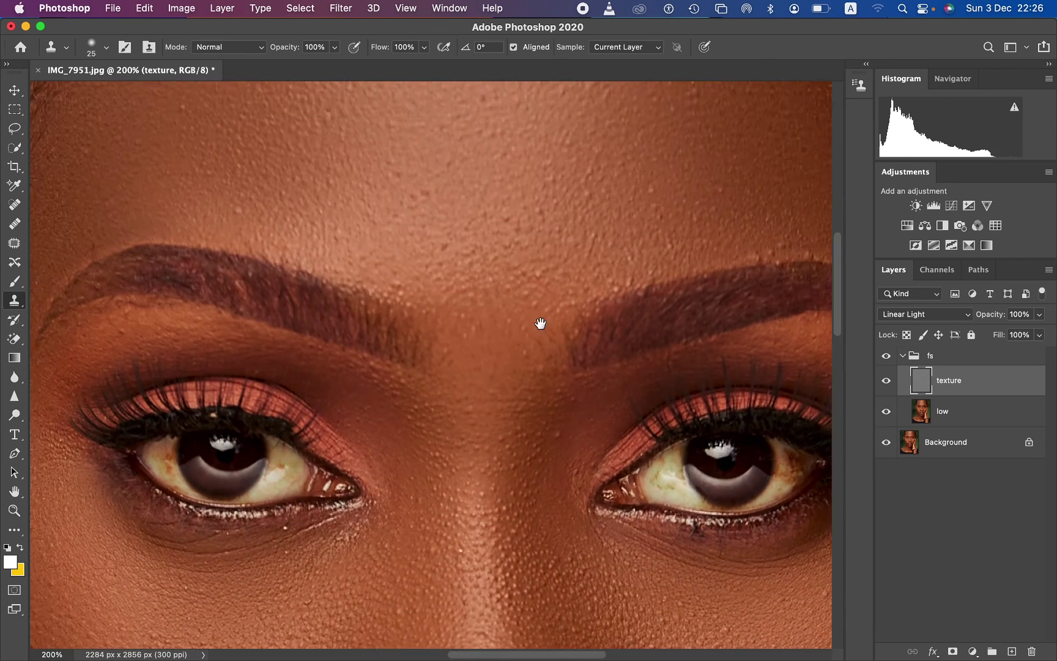
scroll(540, 323, up, 3)
scroll(540, 323, left, 2)
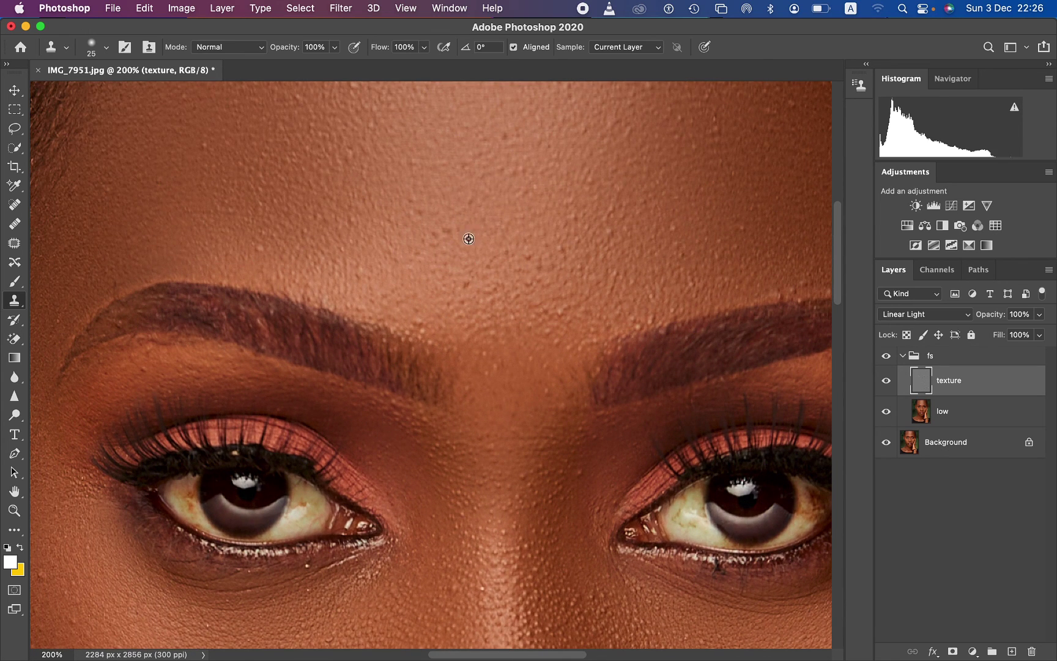
alt+click(468, 239)
mouse_move(454, 232)
mouse_down()
mouse_move(455, 240)
mouse_move(425, 241)
mouse_up()
mouse_move(508, 153)
mouse_down()
mouse_move(502, 142)
mouse_move(518, 172)
mouse_up()
mouse_move(347, 153)
mouse_down()
mouse_move(378, 154)
mouse_move(366, 151)
mouse_up()
drag(259, 247, 266, 248)
key(super+minus)
key(super+minus)
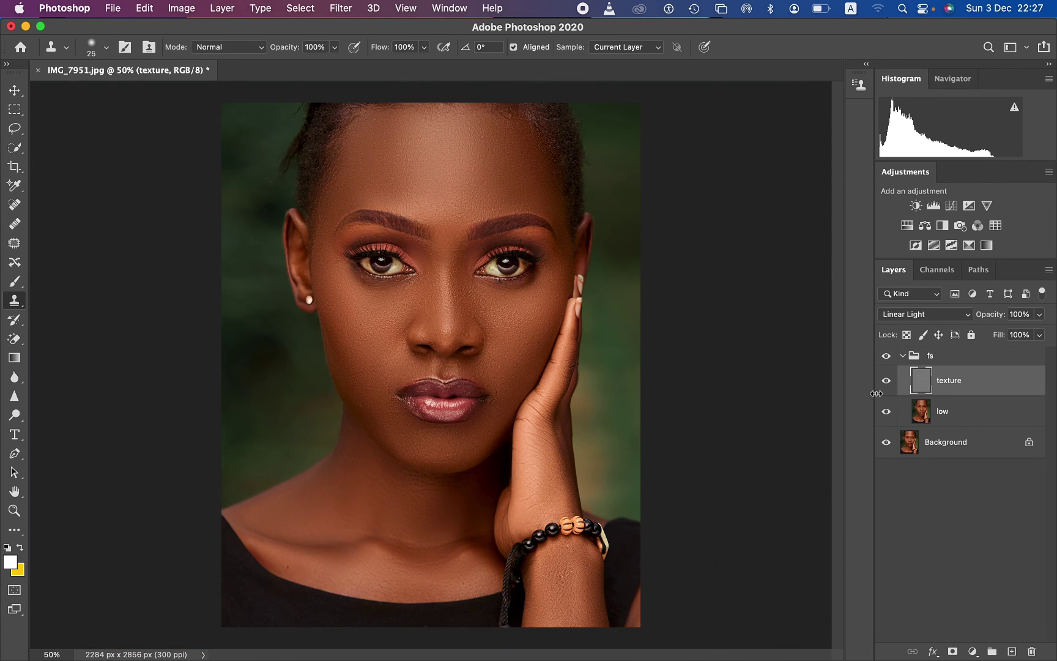
Collapse the fs group and toggle its visibility to compare the retouched portrait with the original
click(903, 356)
click(887, 357)
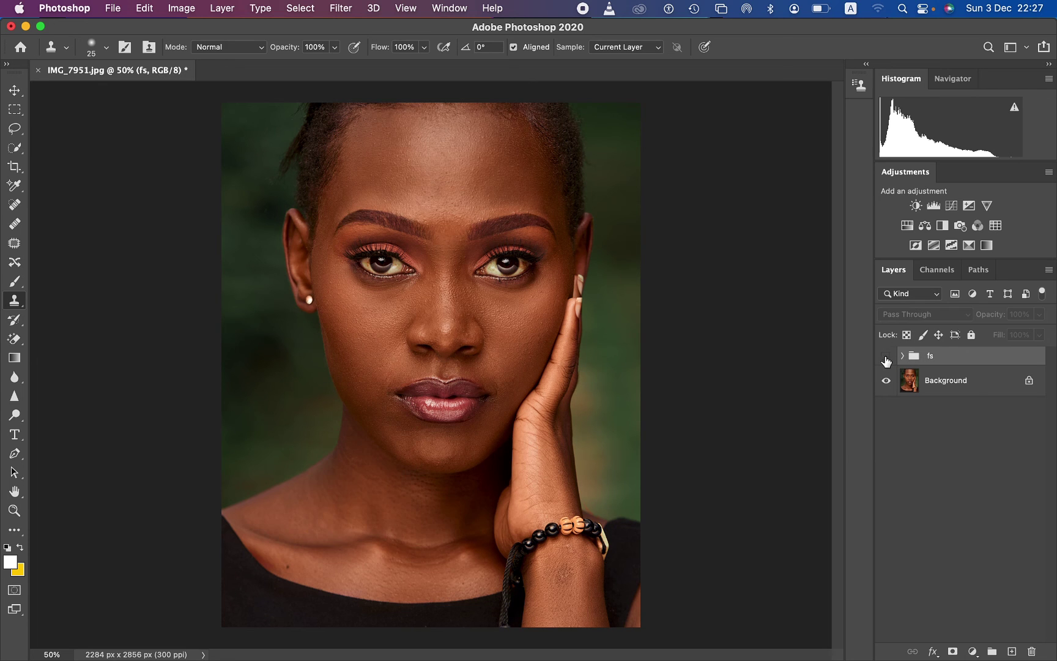
click(887, 357)
click(887, 357)
click(887, 356)
click(887, 357)
click(887, 357)
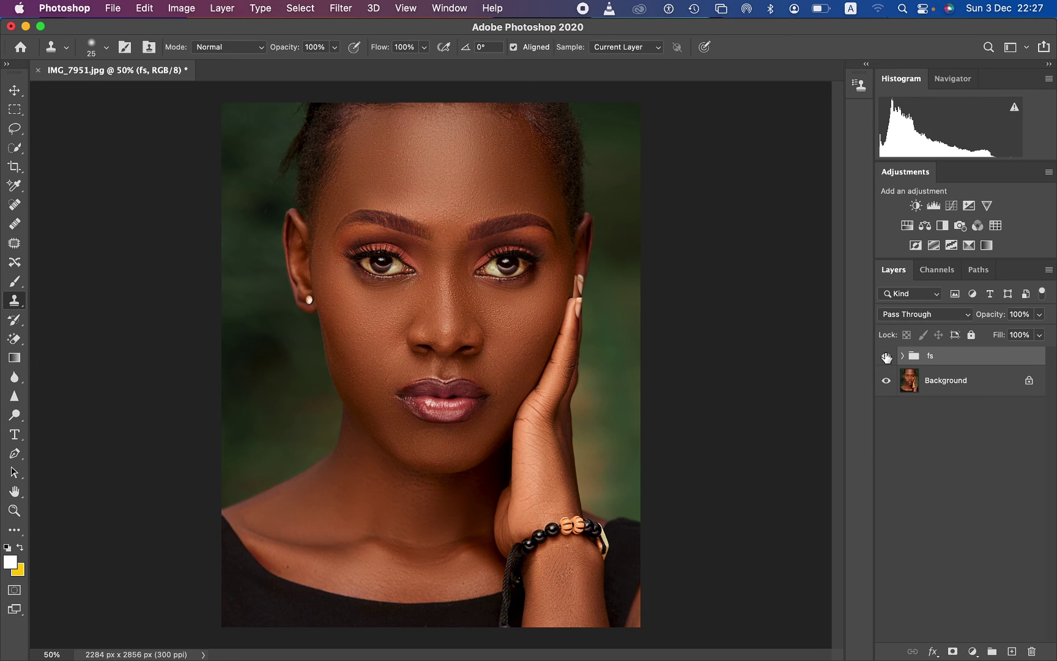